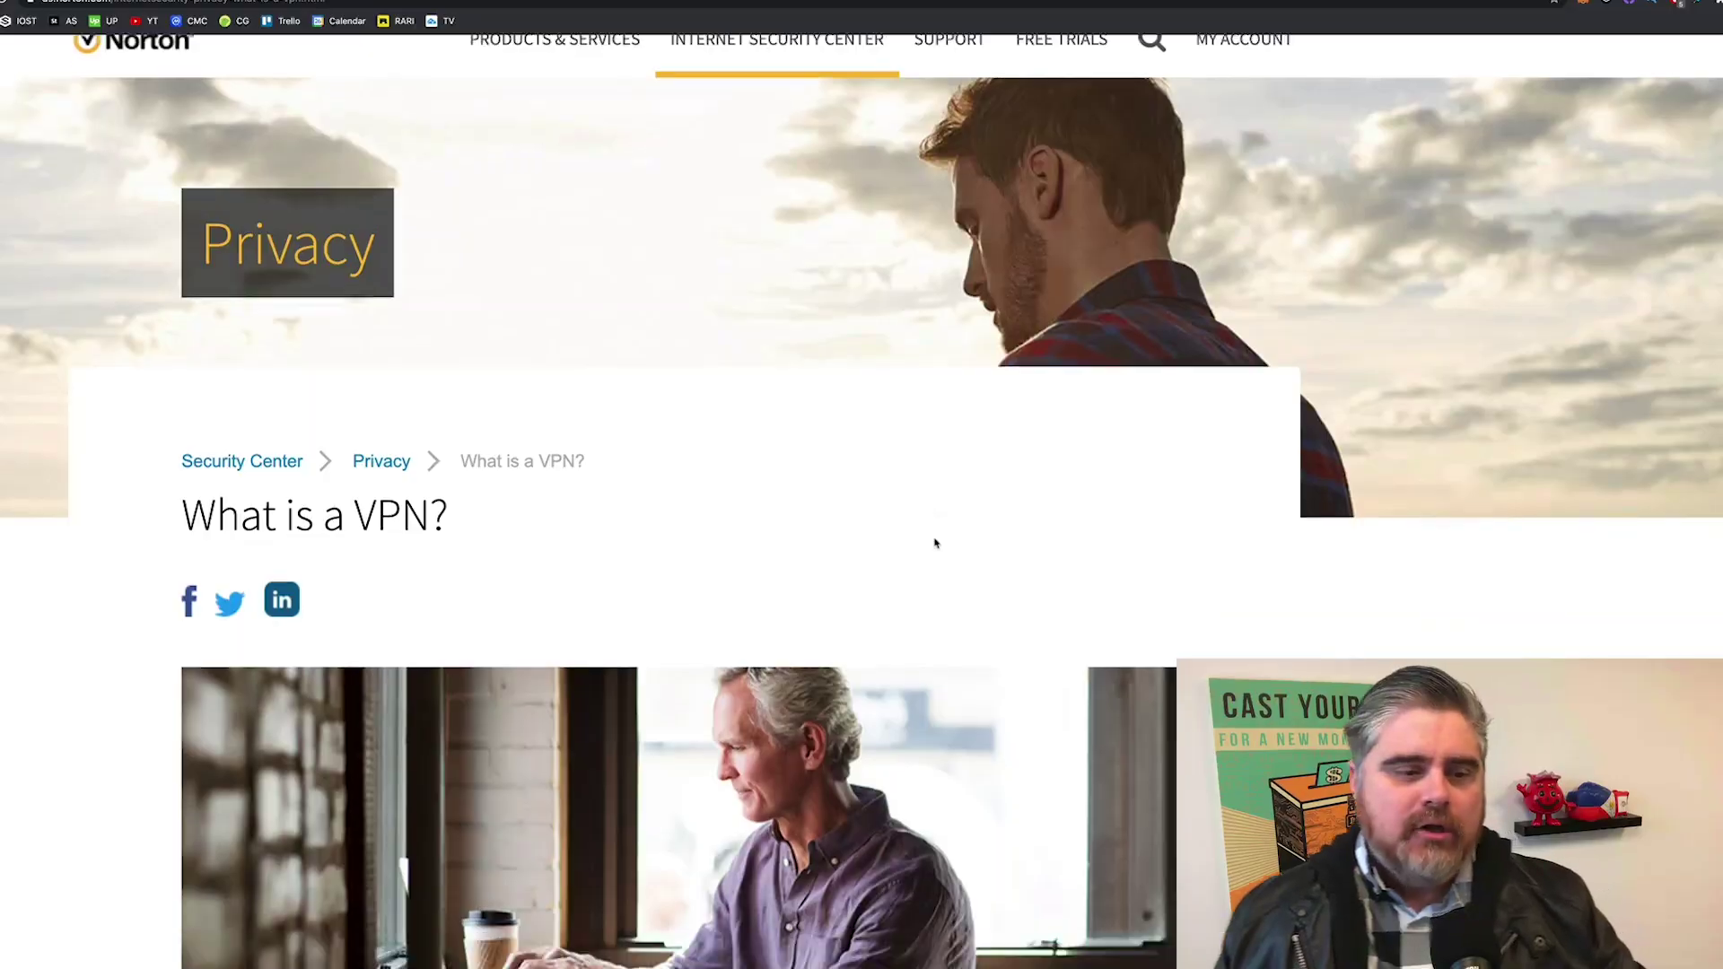
# Step: Read the Norton article down to its VPN definition paragraph, clear the highlight, and return to Bybit's BTCUSD page
pyautogui.scroll(-2, 934, 543)
pyautogui.scroll(-10, 934, 543)
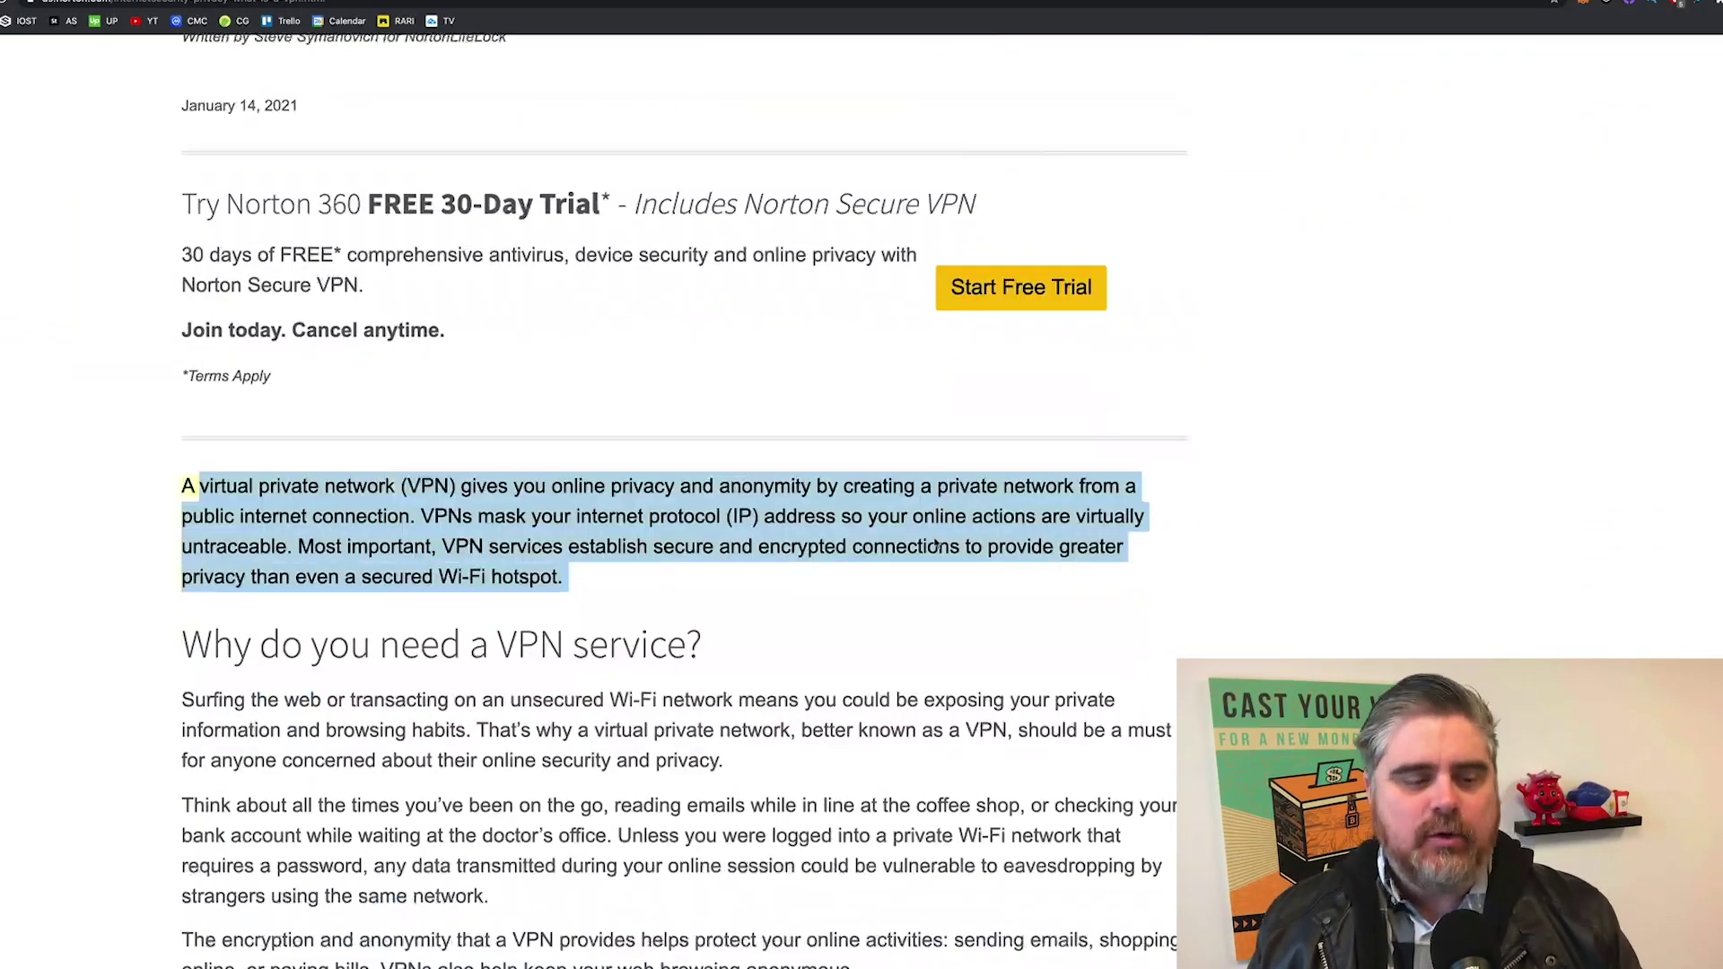
pyautogui.click(203, 505)
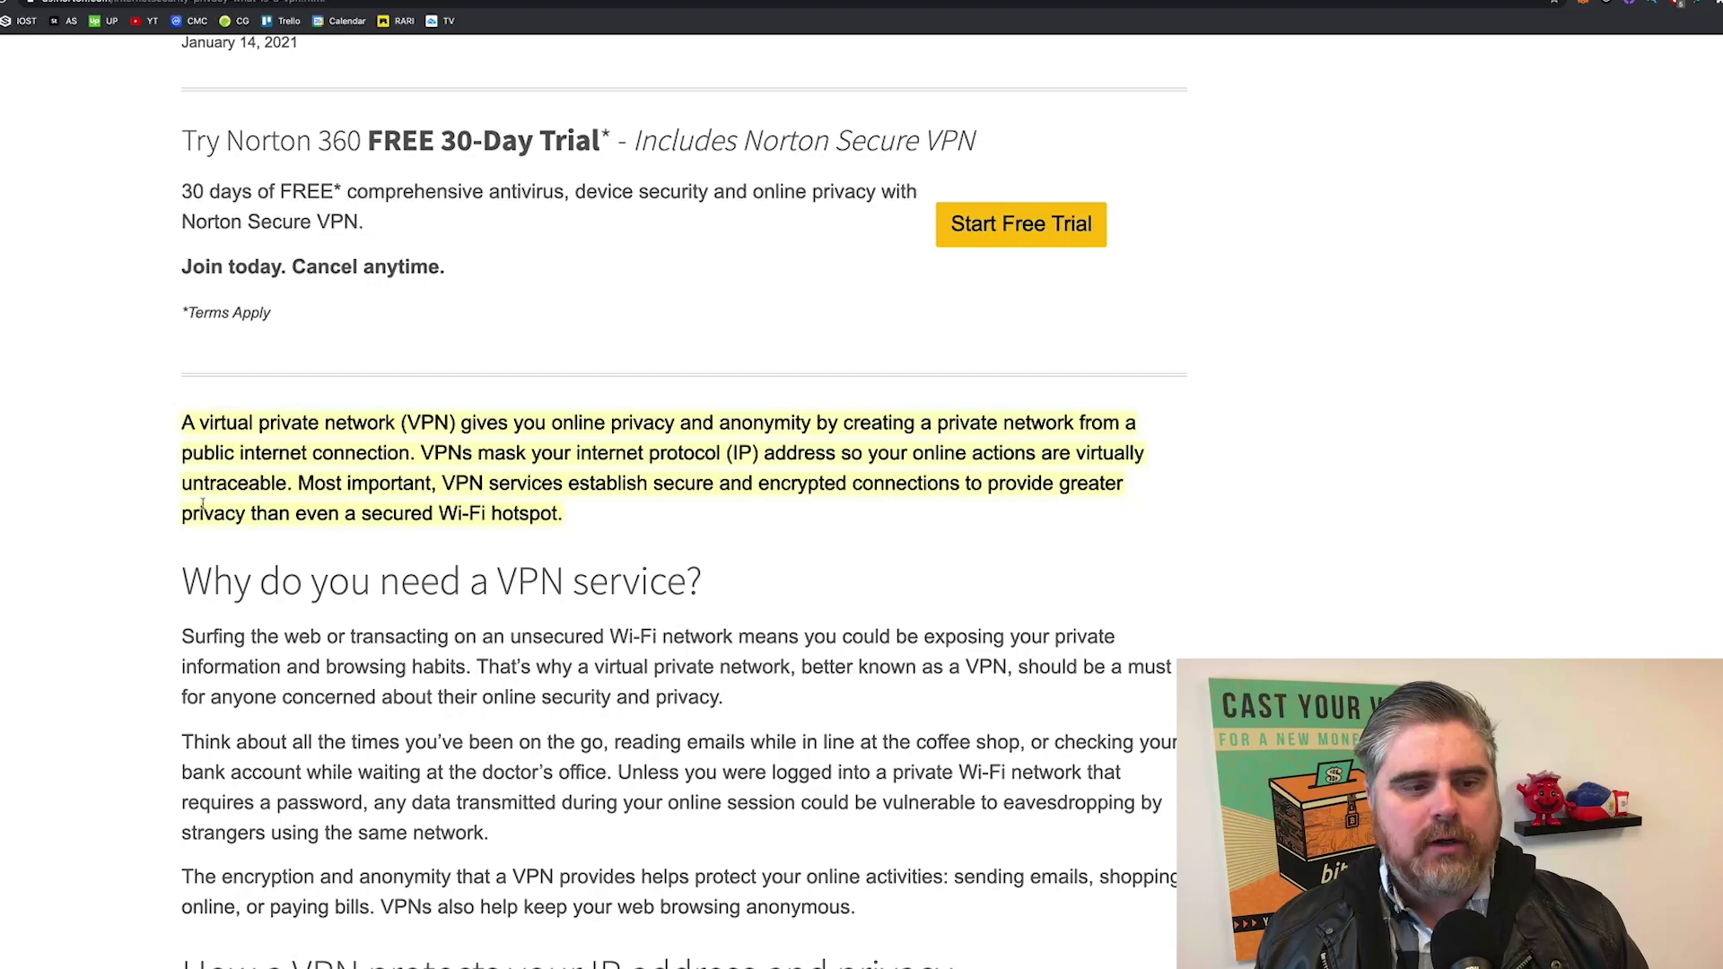
pyautogui.hscroll(1, 664, 426)
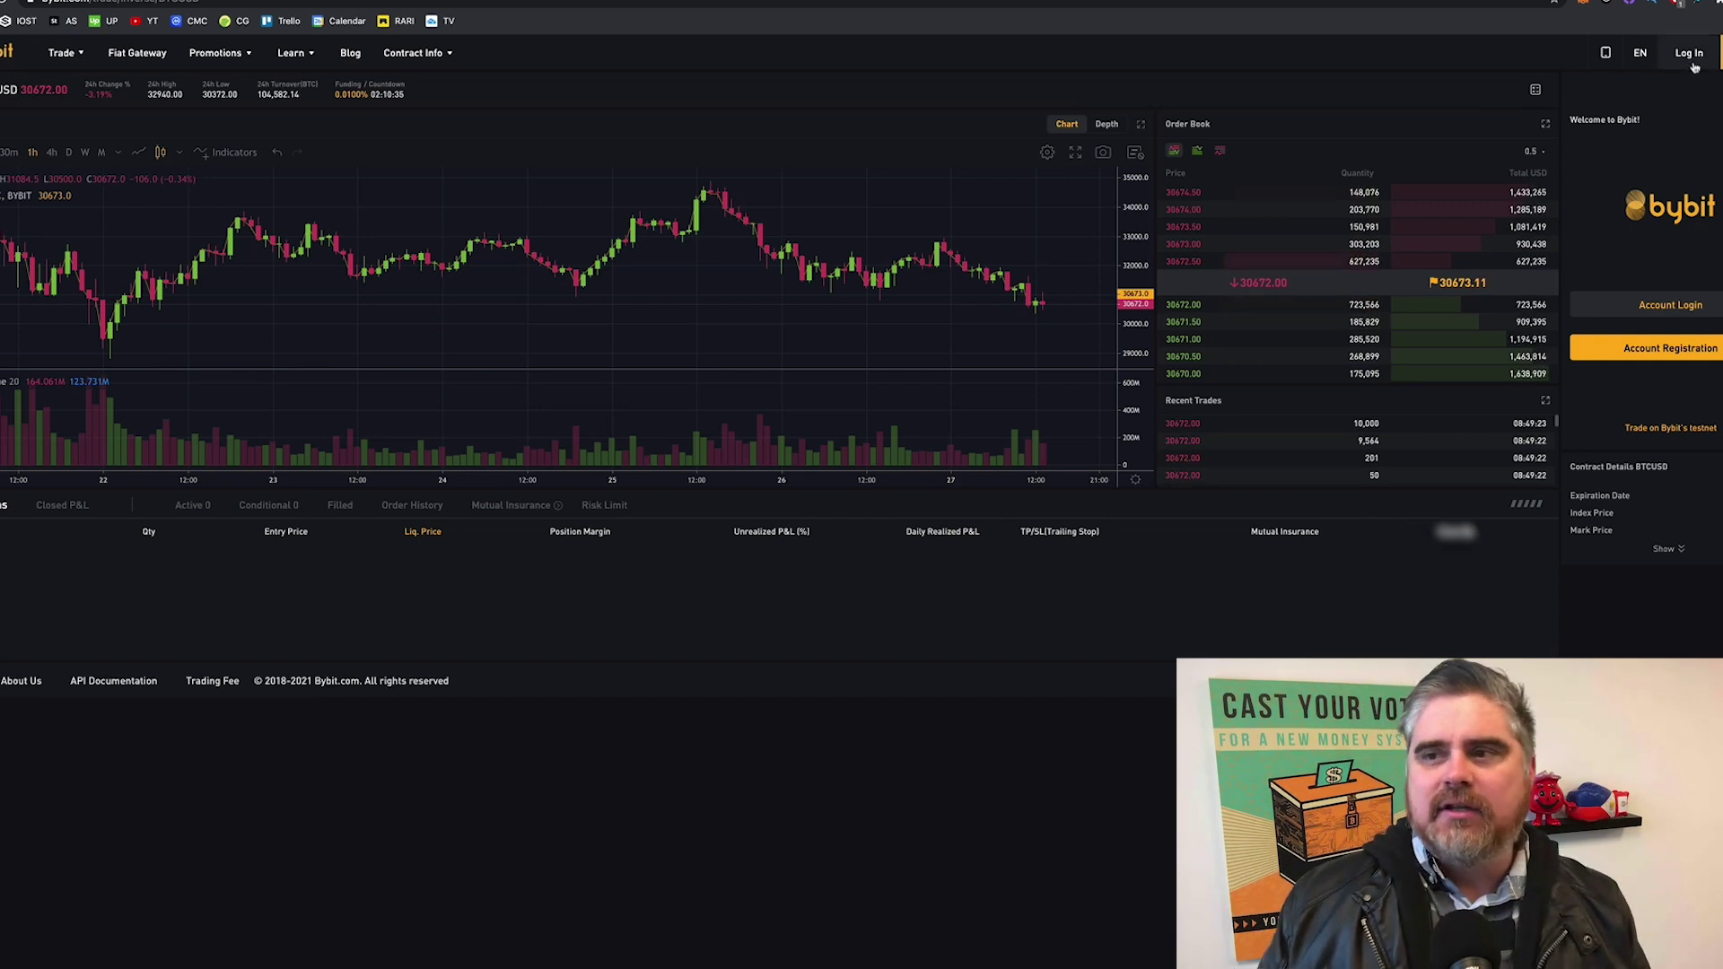
# Step: Try logging in to Bybit, which is refused with an 'IP Address Is Not Supported' error
pyautogui.click(1689, 53)
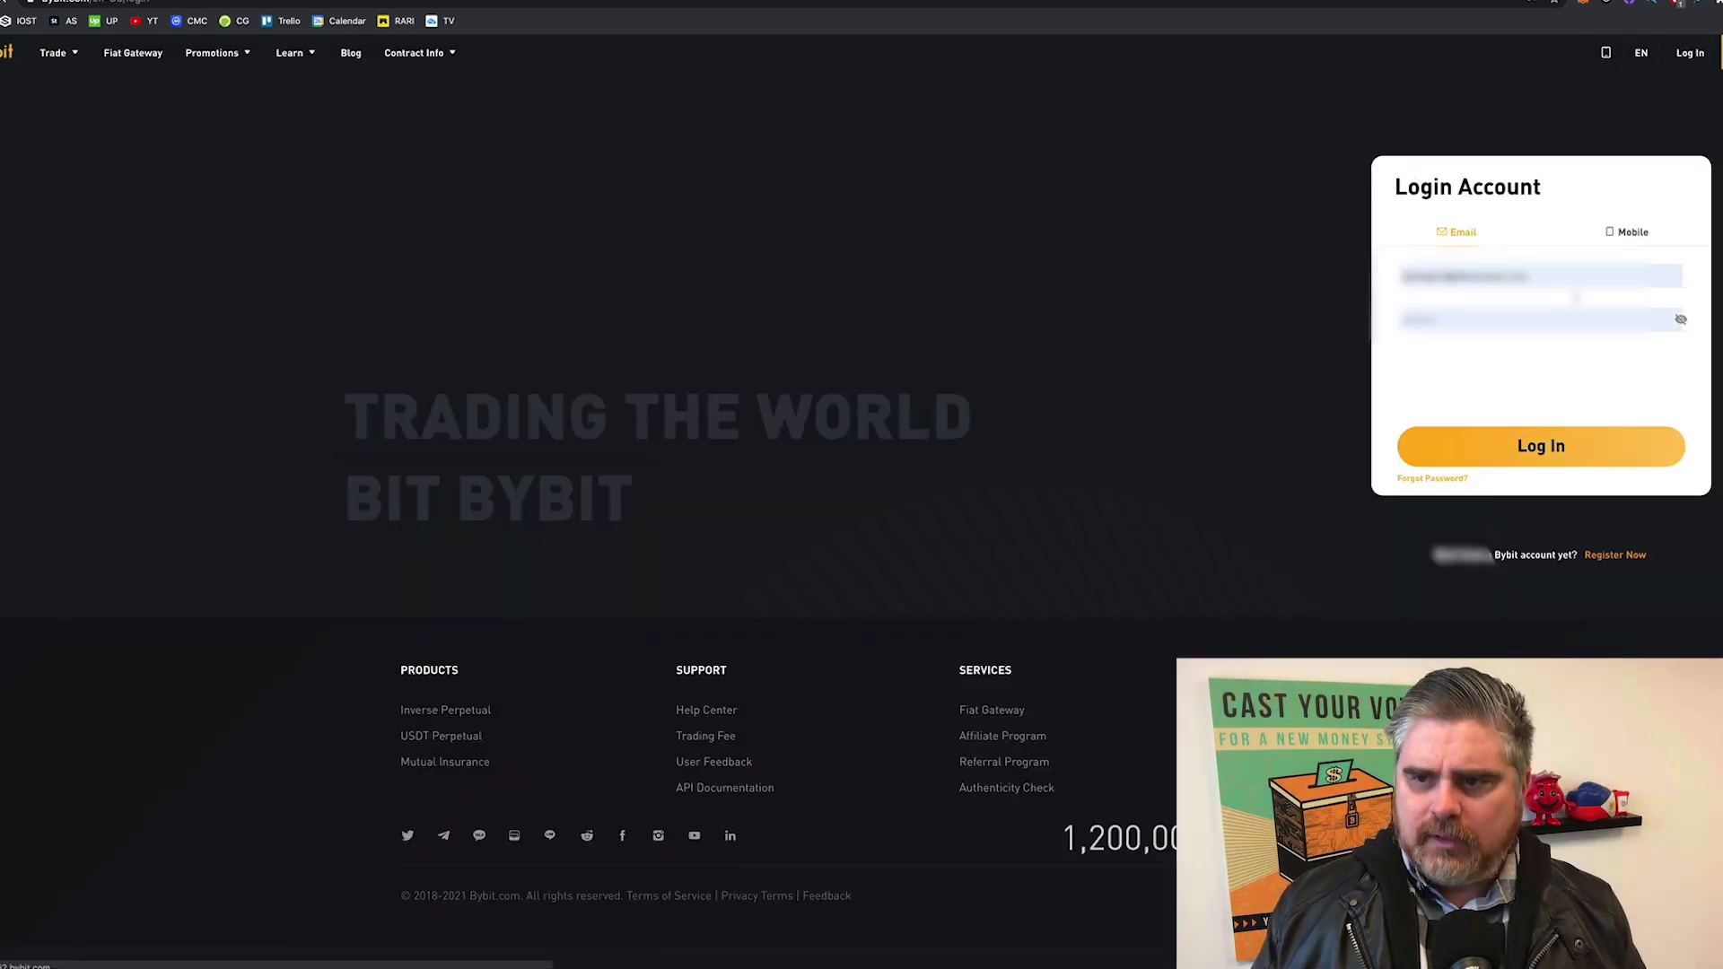
pyautogui.click(1538, 449)
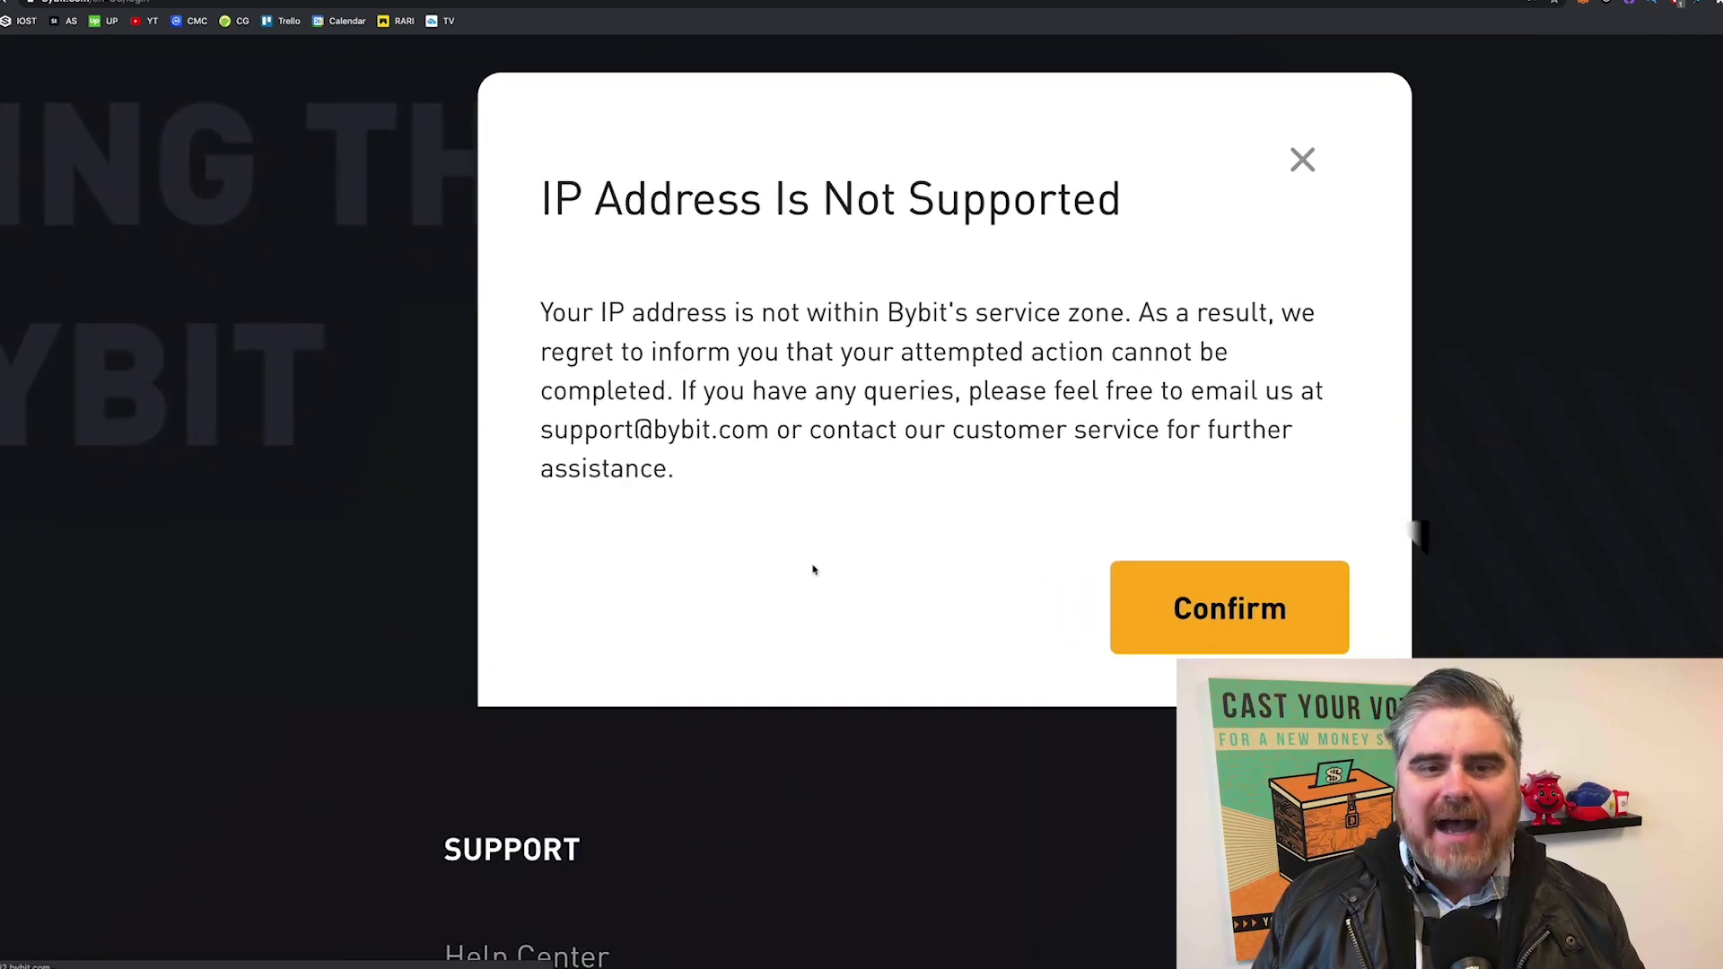
pyautogui.scroll(2, 865, 500)
pyautogui.hscroll(1, 866, 500)
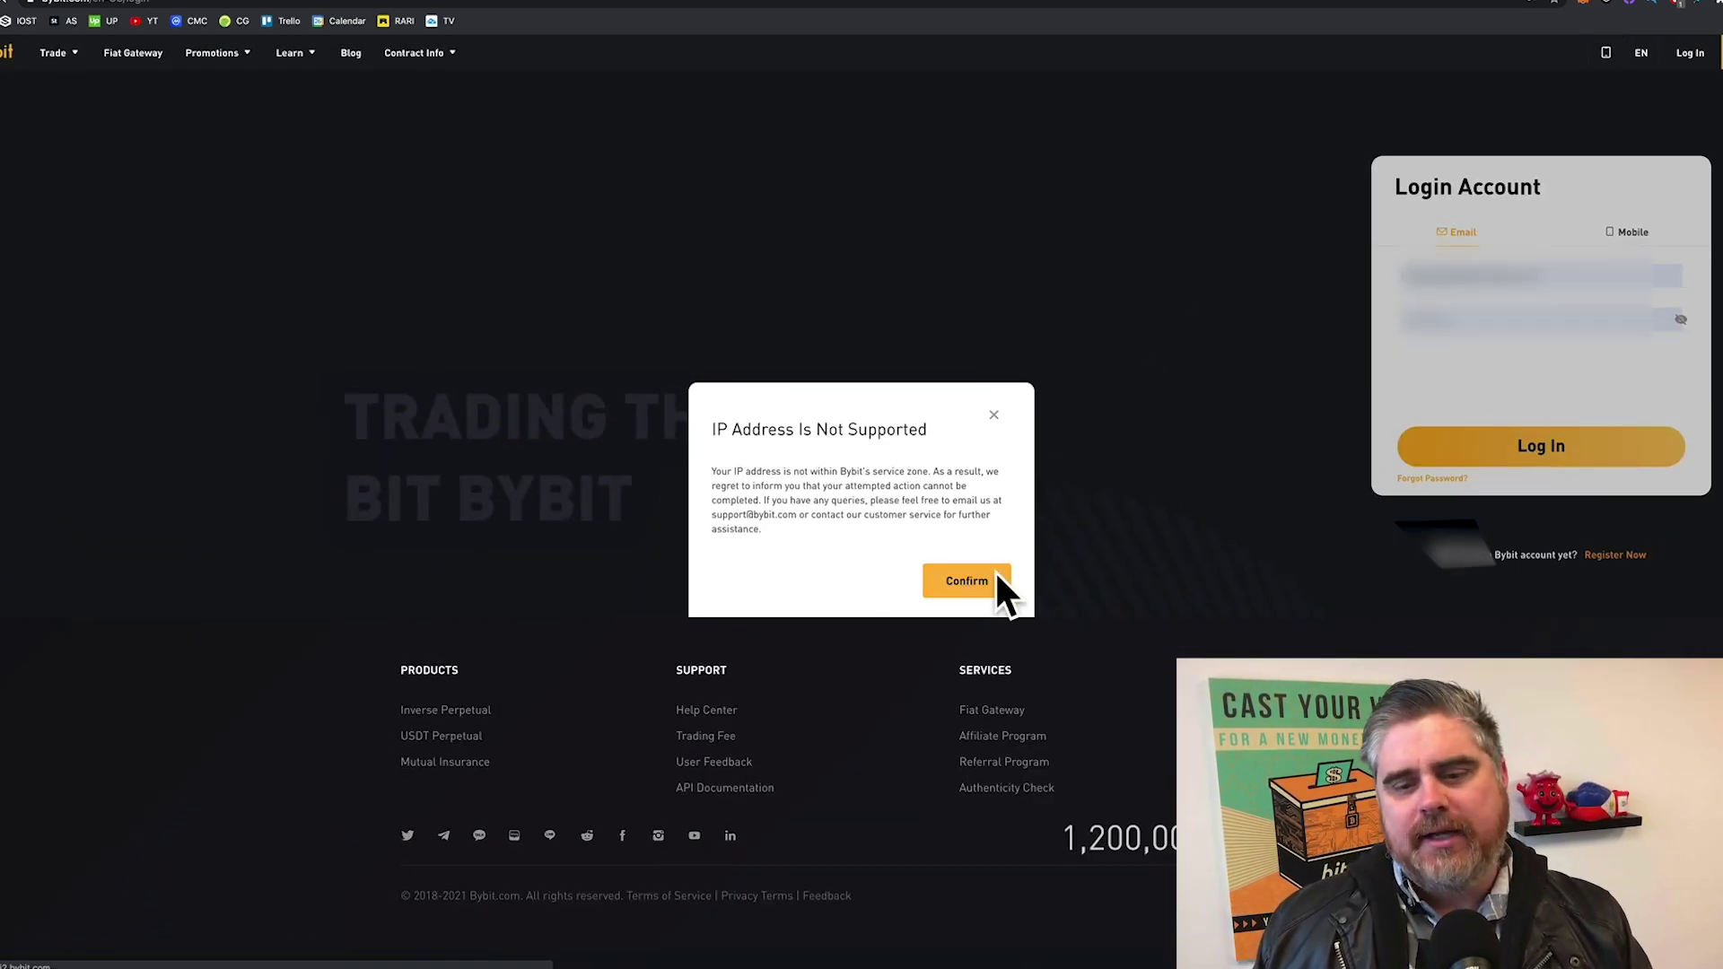
# Step: Dismiss the IP error and search Google for 'what's my ip' in a new tab
pyautogui.click(969, 588)
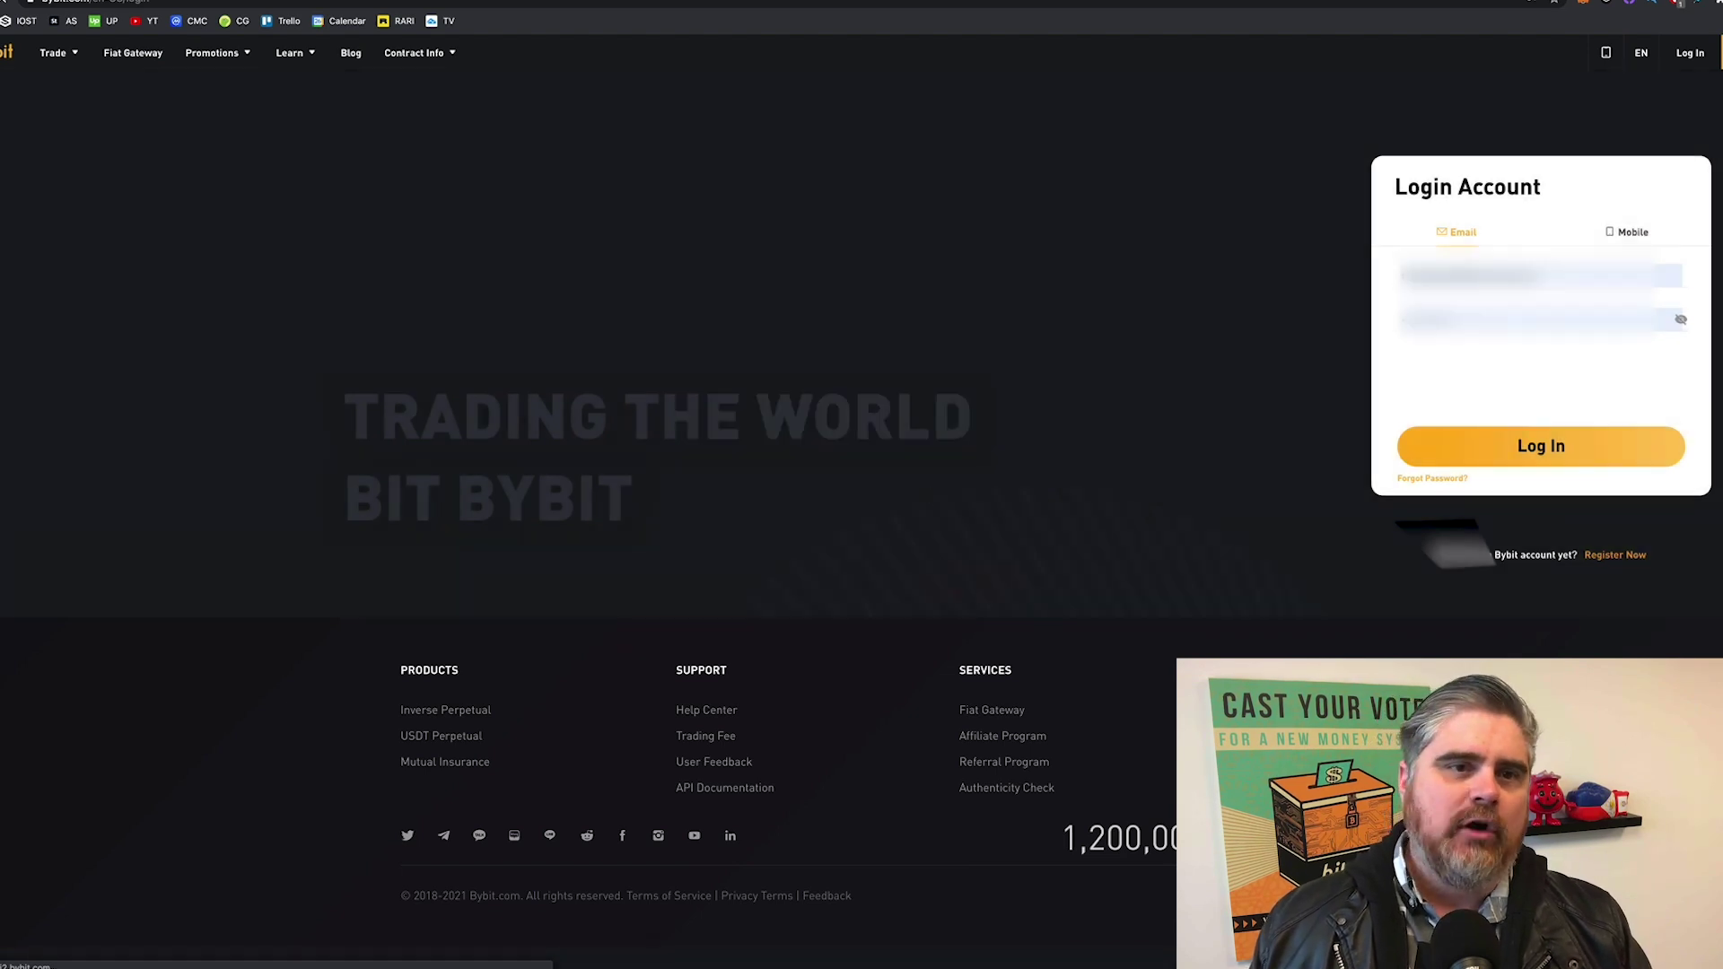
pyautogui.hotkey('ctrl', 't')
pyautogui.click(624, 5)
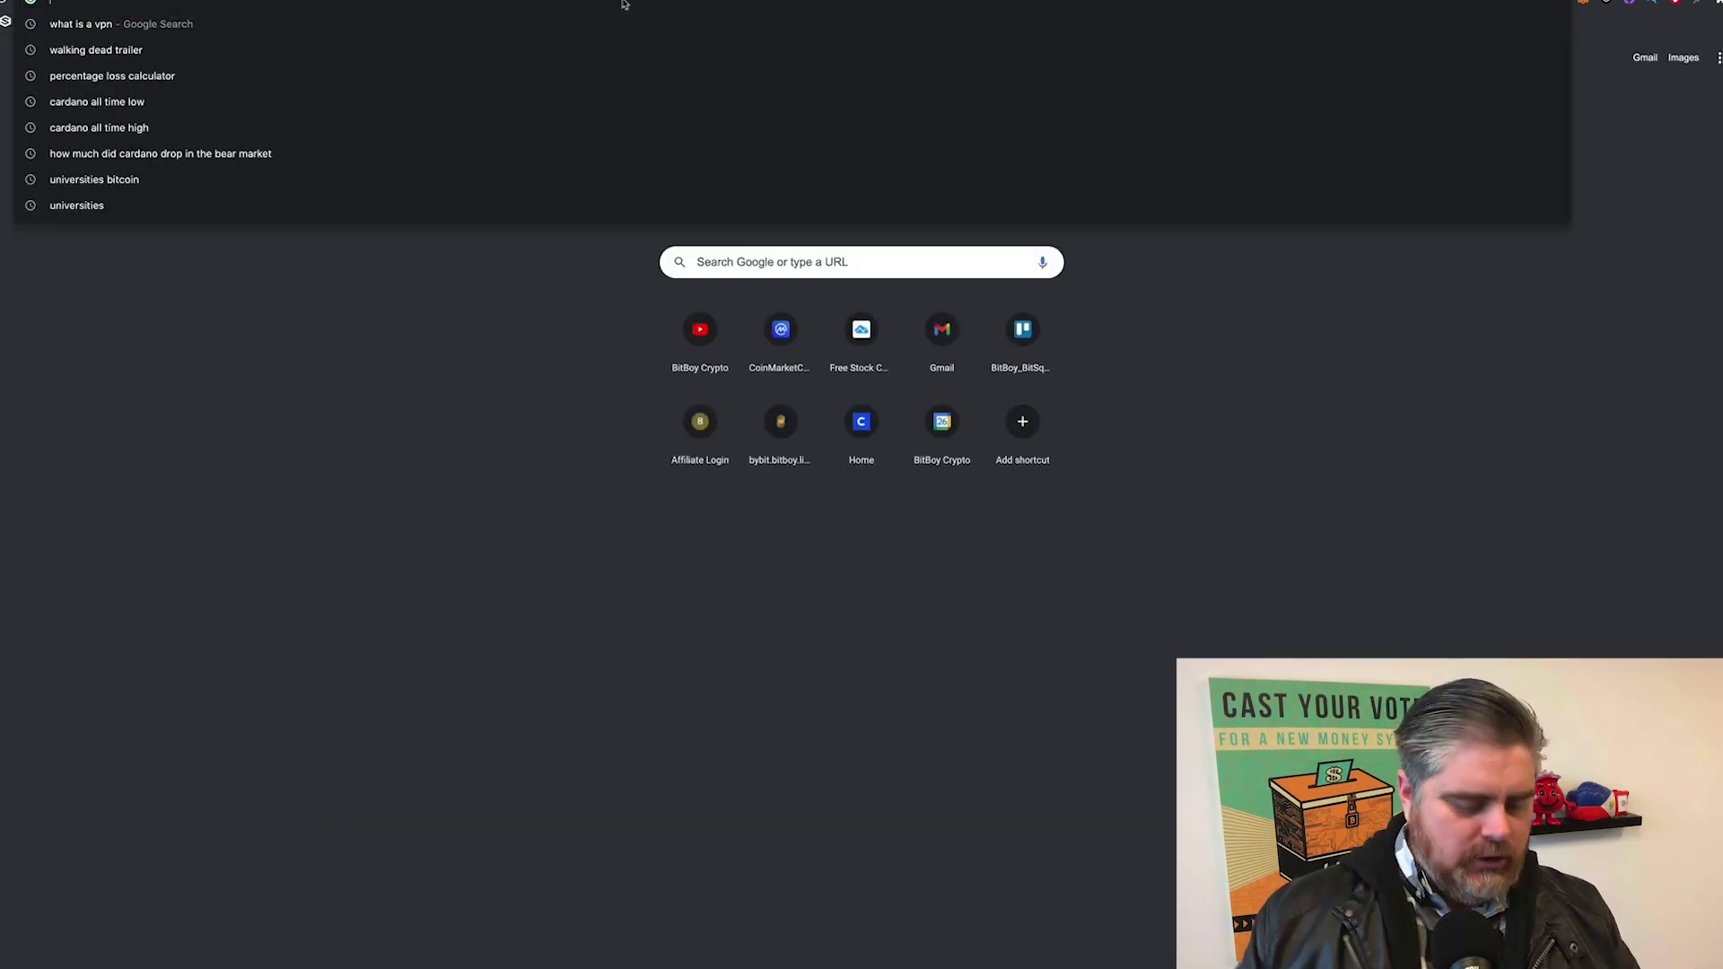
pyautogui.write("what's my ip")
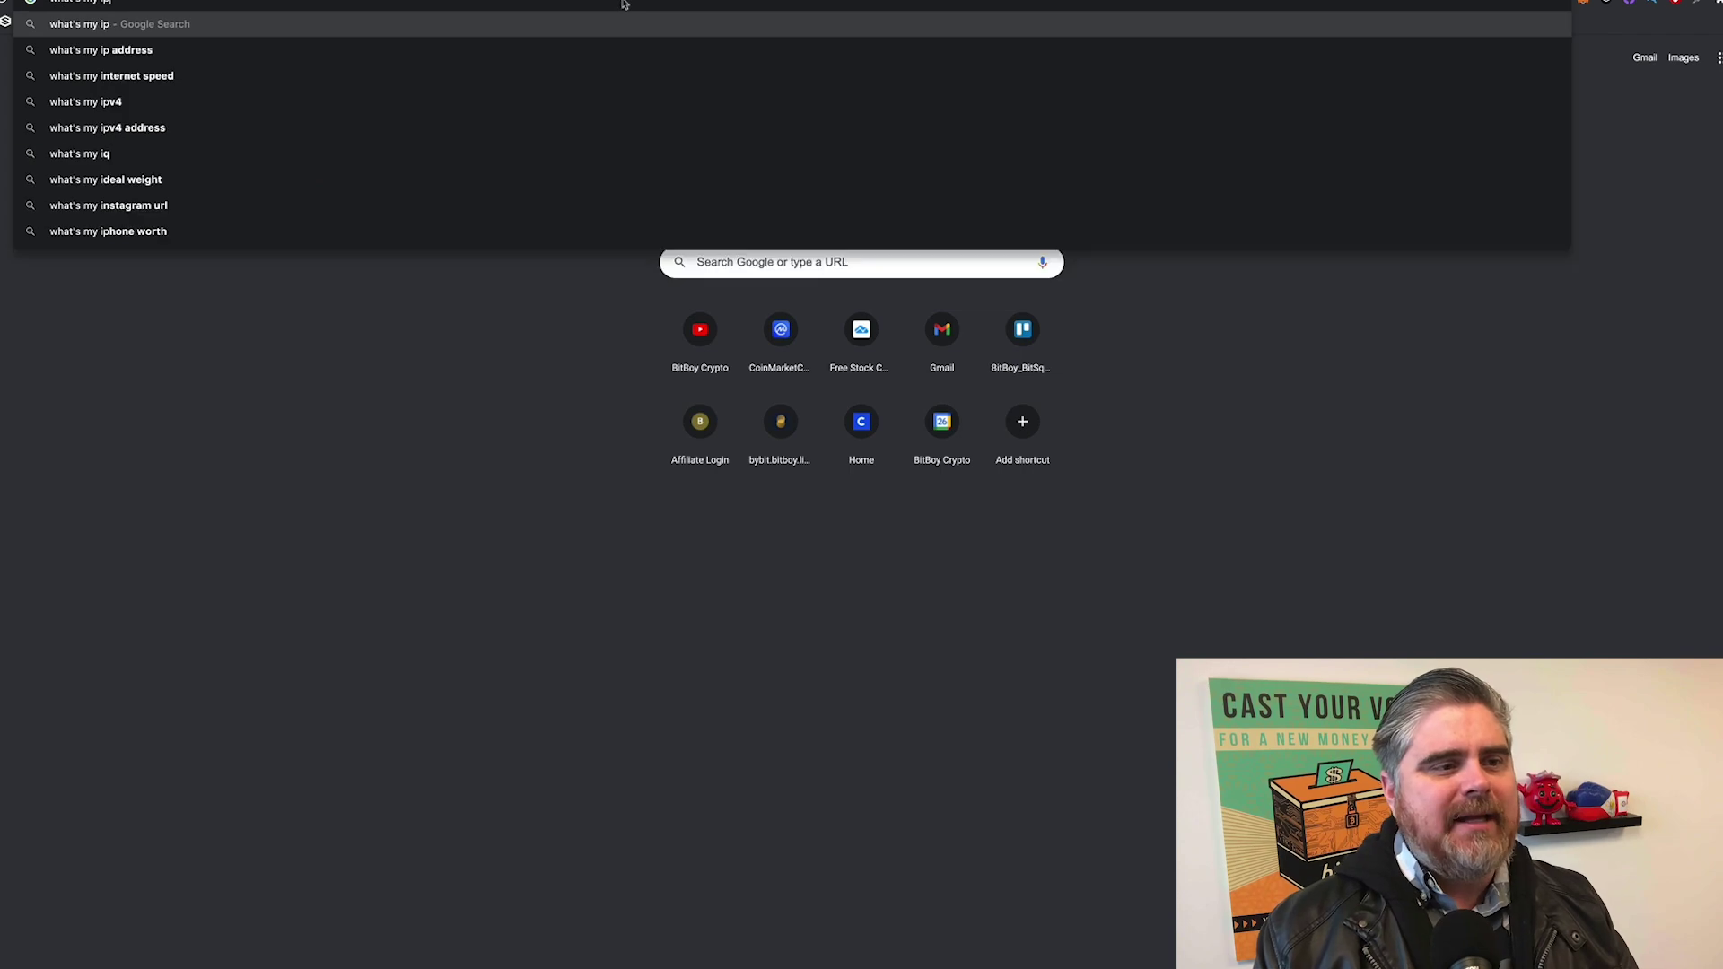
pyautogui.press('Return')
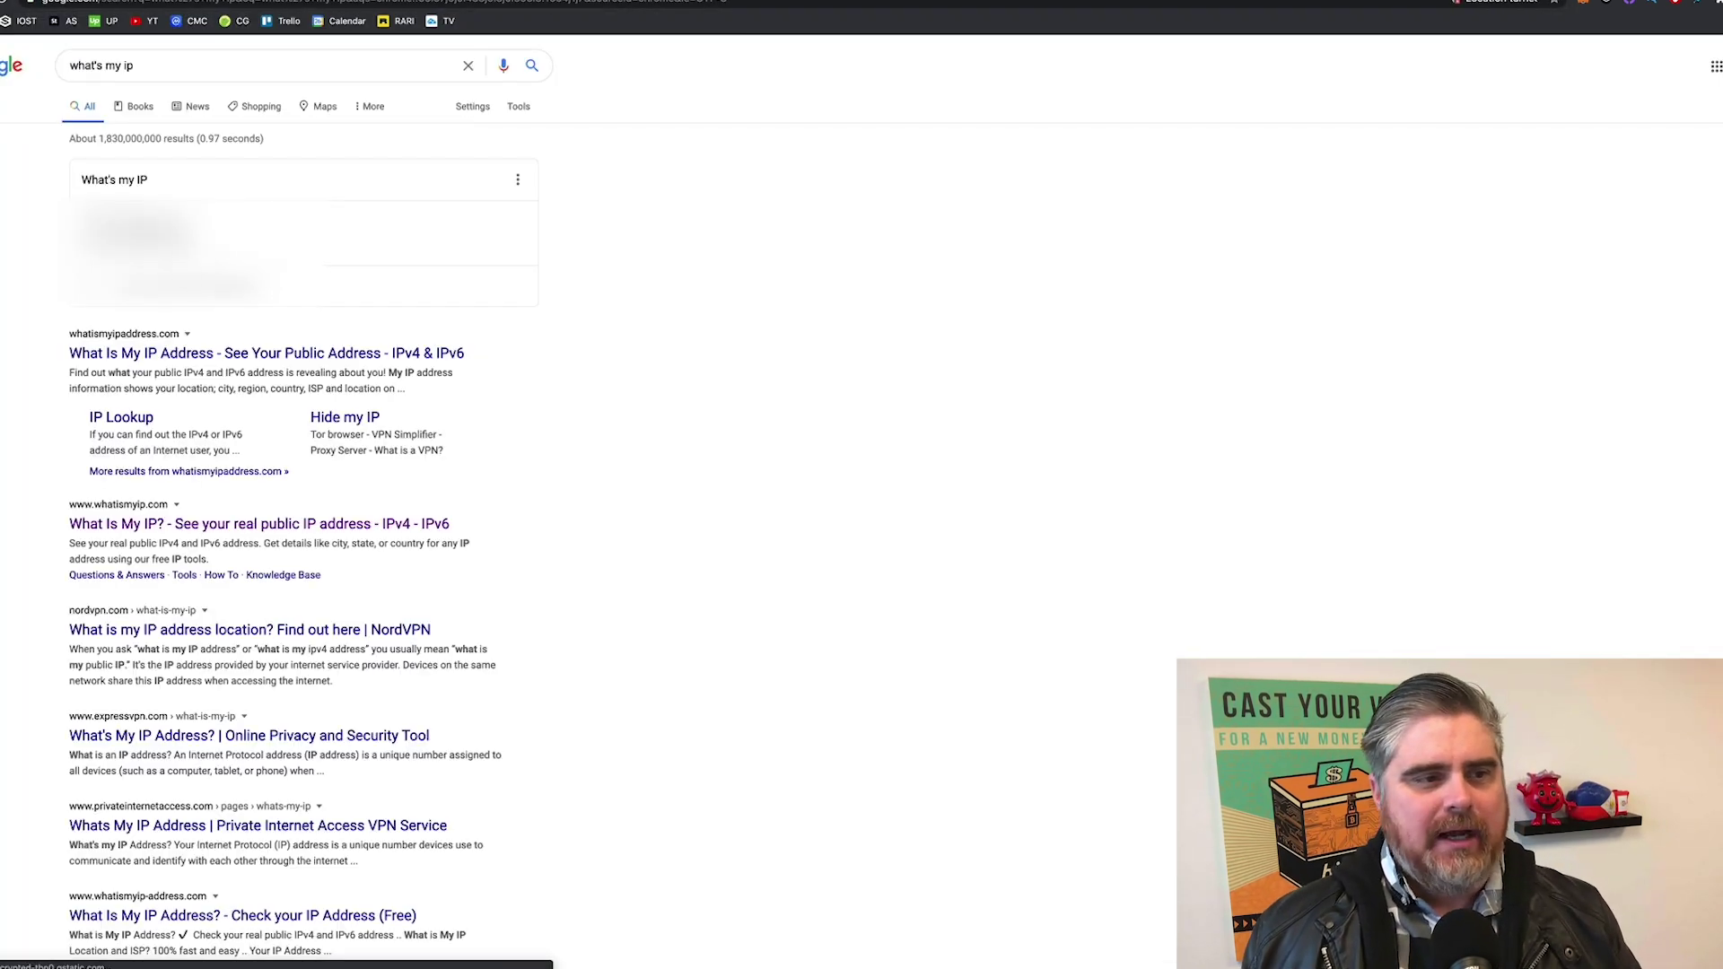
pyautogui.scroll(5, 114, 217)
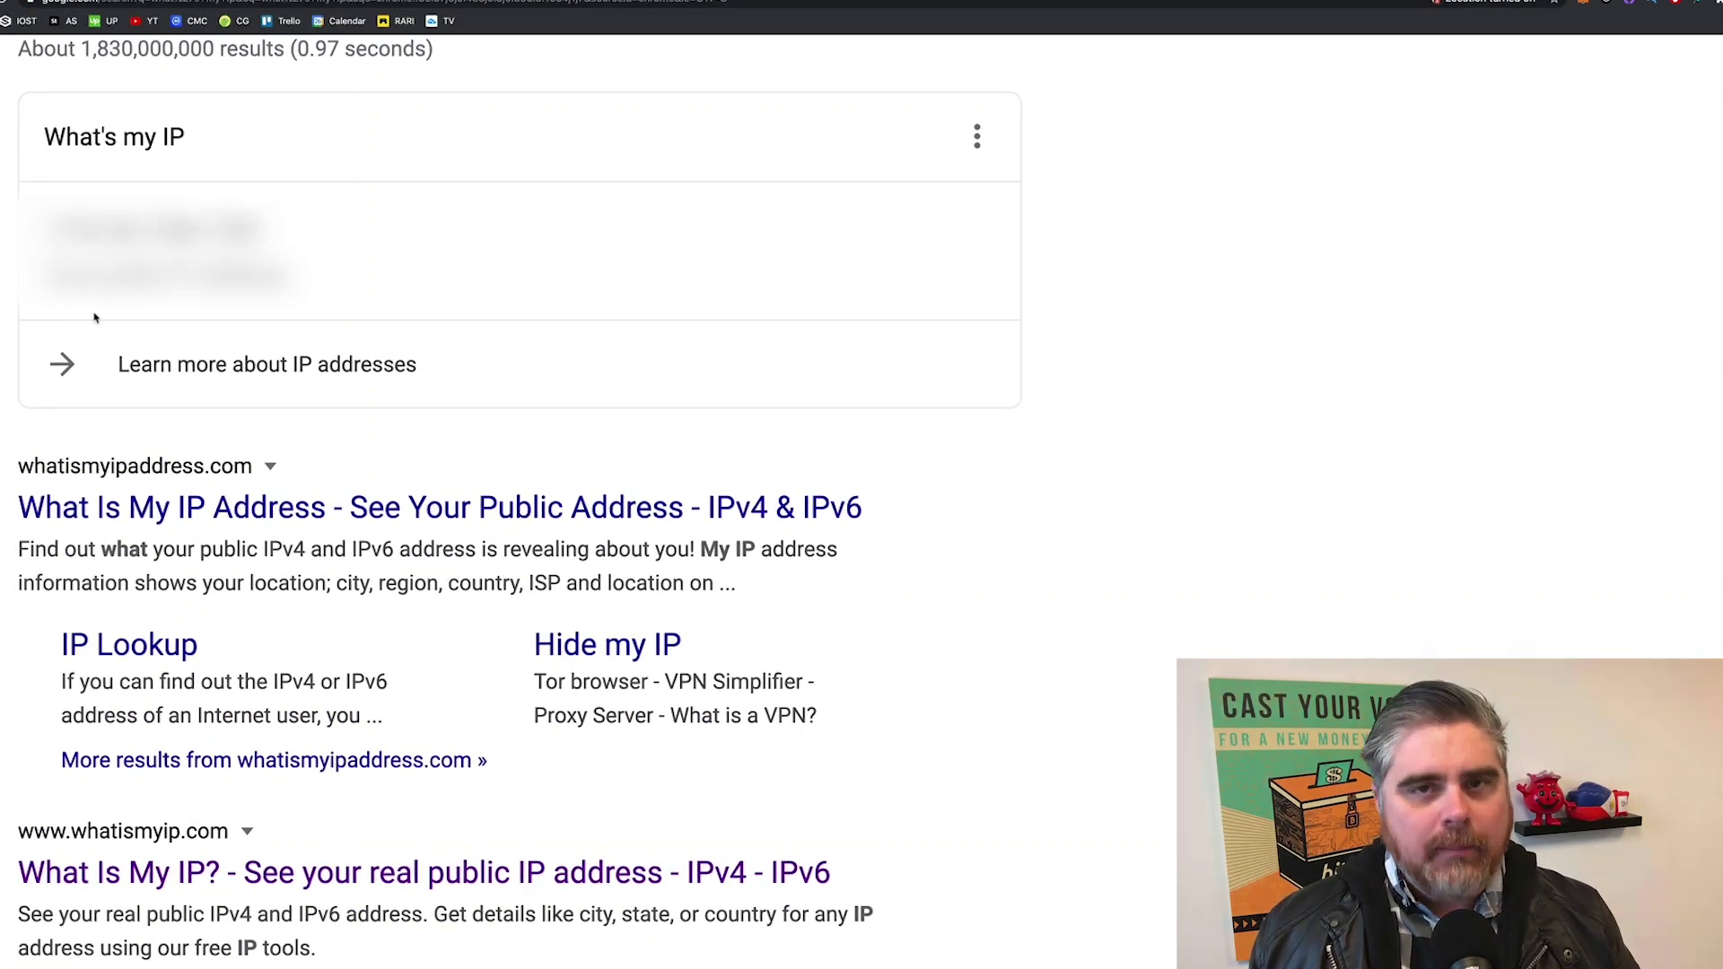
pyautogui.scroll(5, 94, 318)
pyautogui.hscroll(-2, 93, 318)
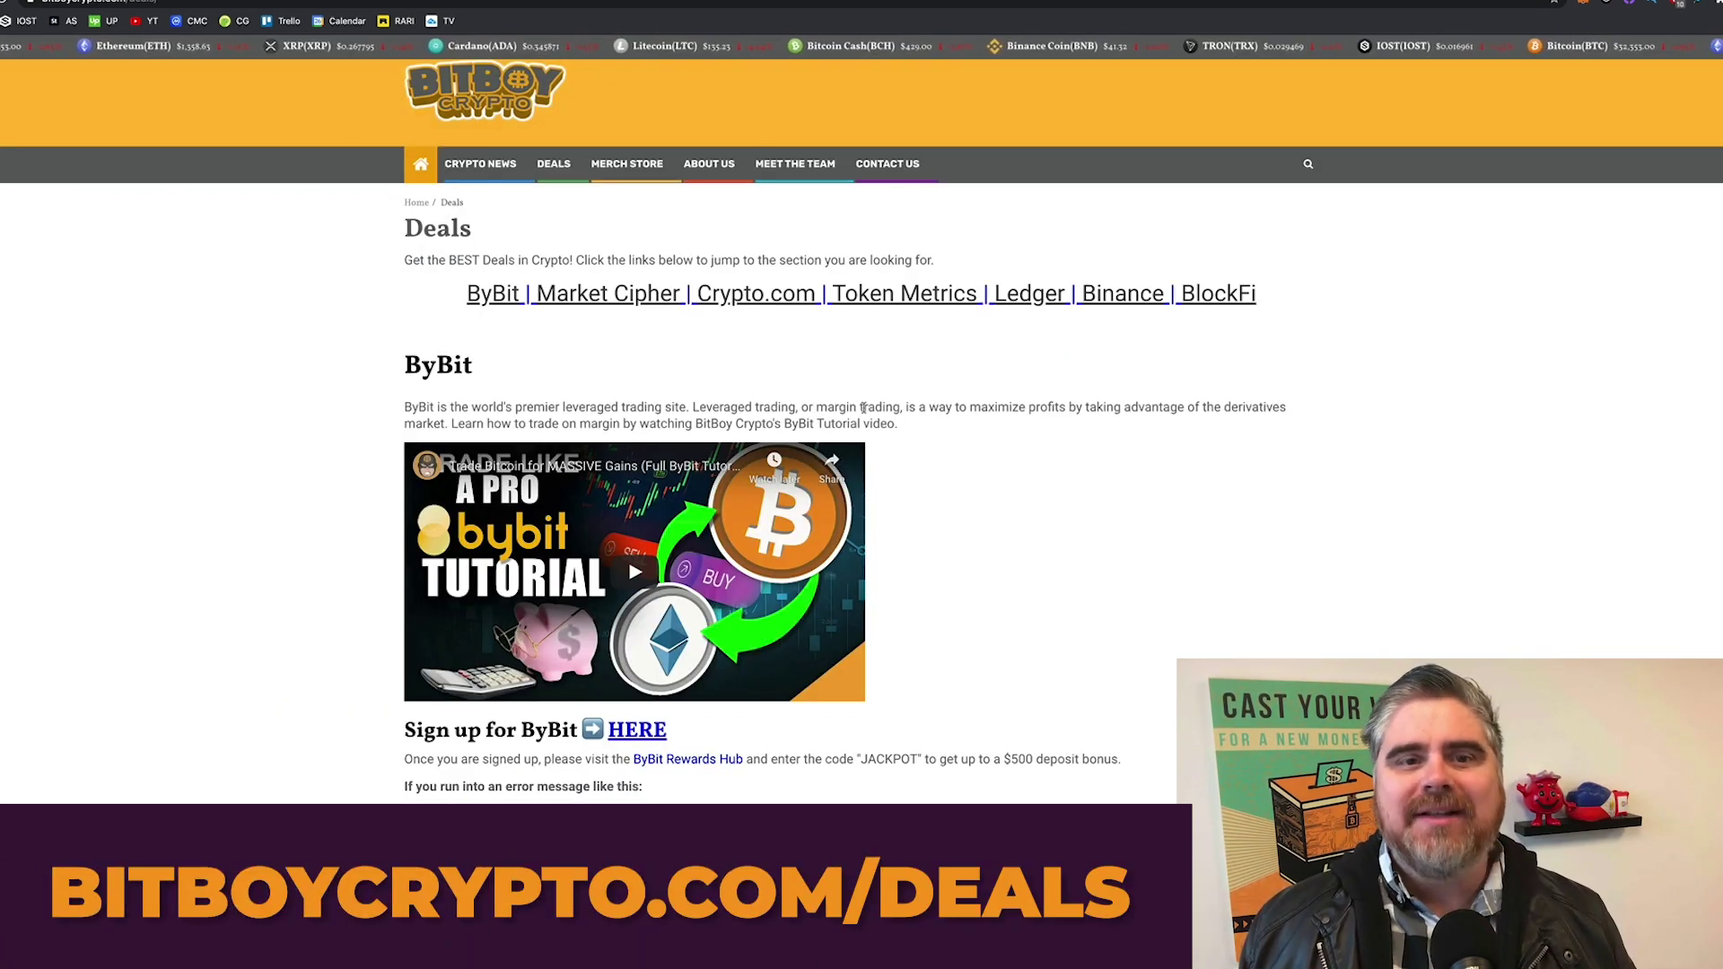
# Step: Find 'VPN May Be Required' on BitBoy Crypto's Deals page and follow the UnlimtedVPN link
pyautogui.scroll(5, 863, 409)
pyautogui.scroll(-1, 864, 409)
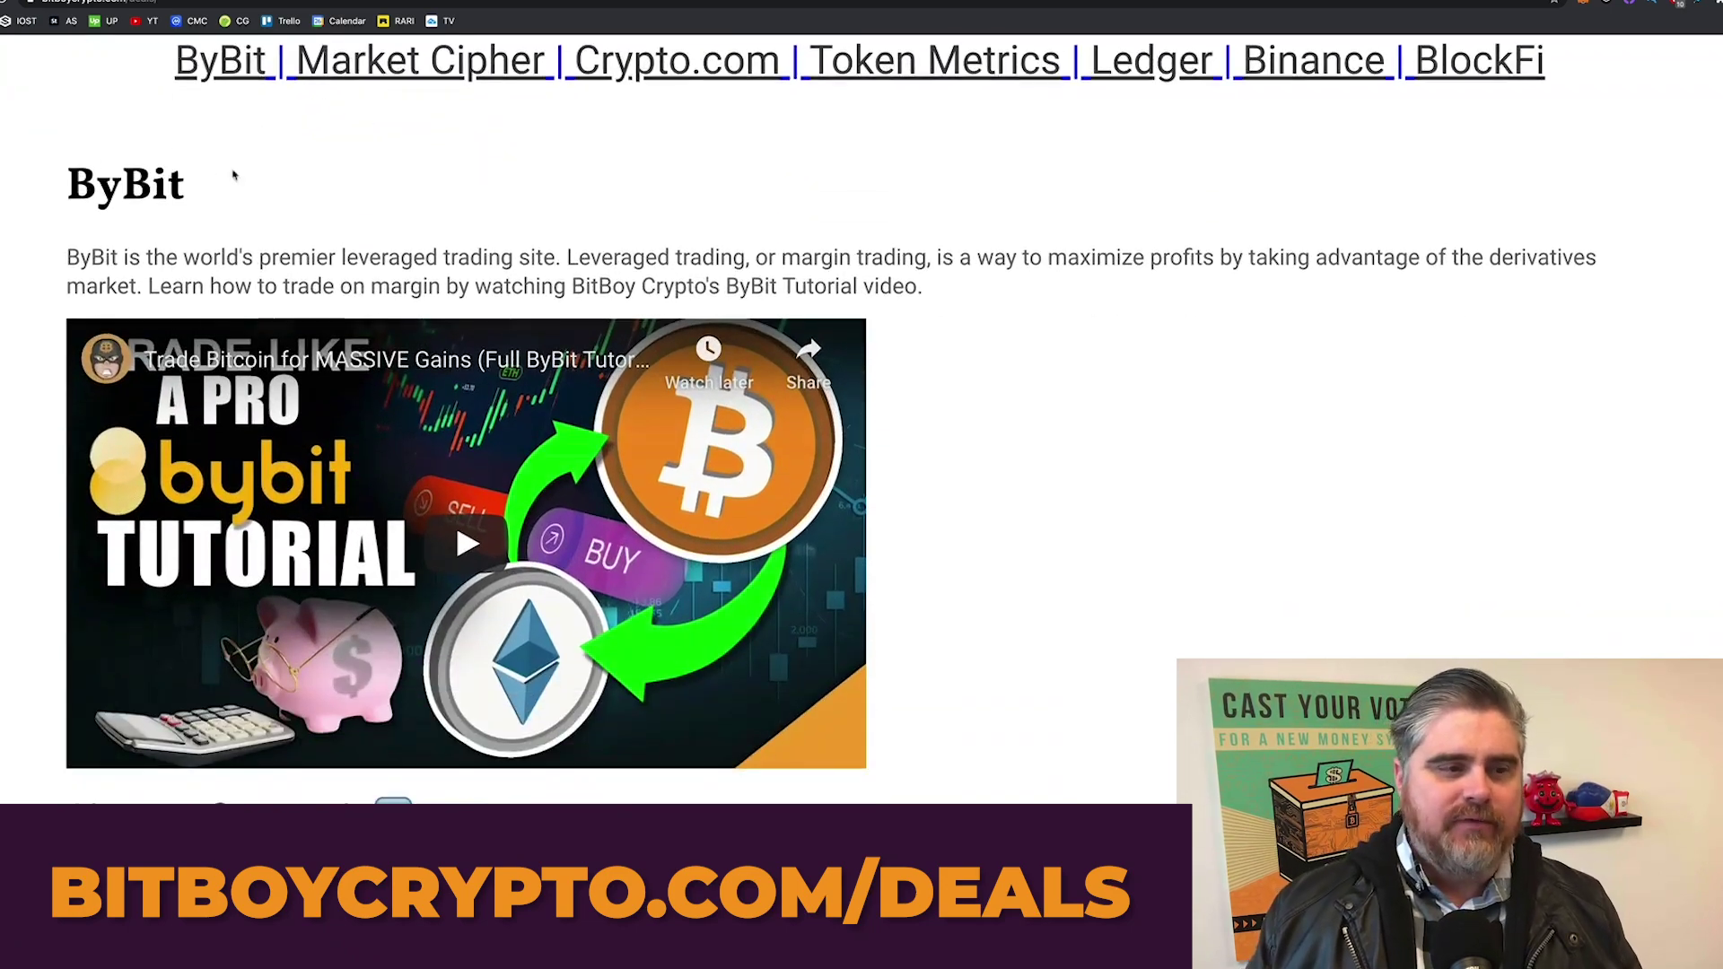
pyautogui.scroll(-8, 1246, 301)
pyautogui.scroll(-3, 1249, 309)
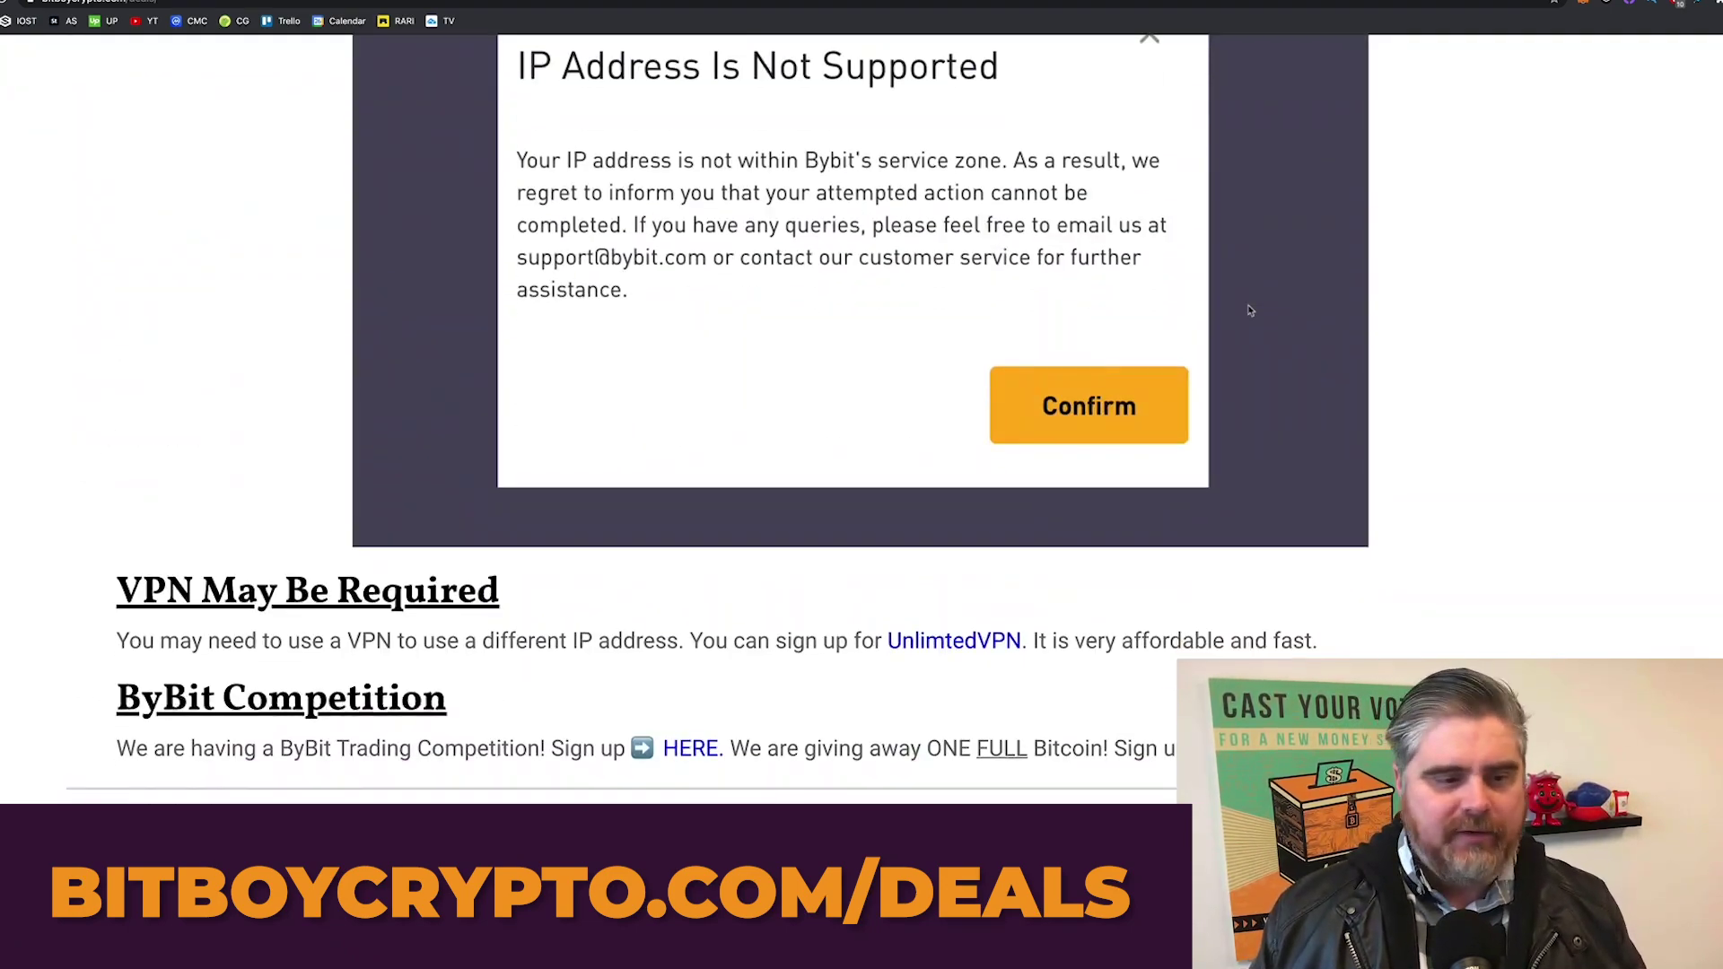
pyautogui.scroll(-3, 1249, 310)
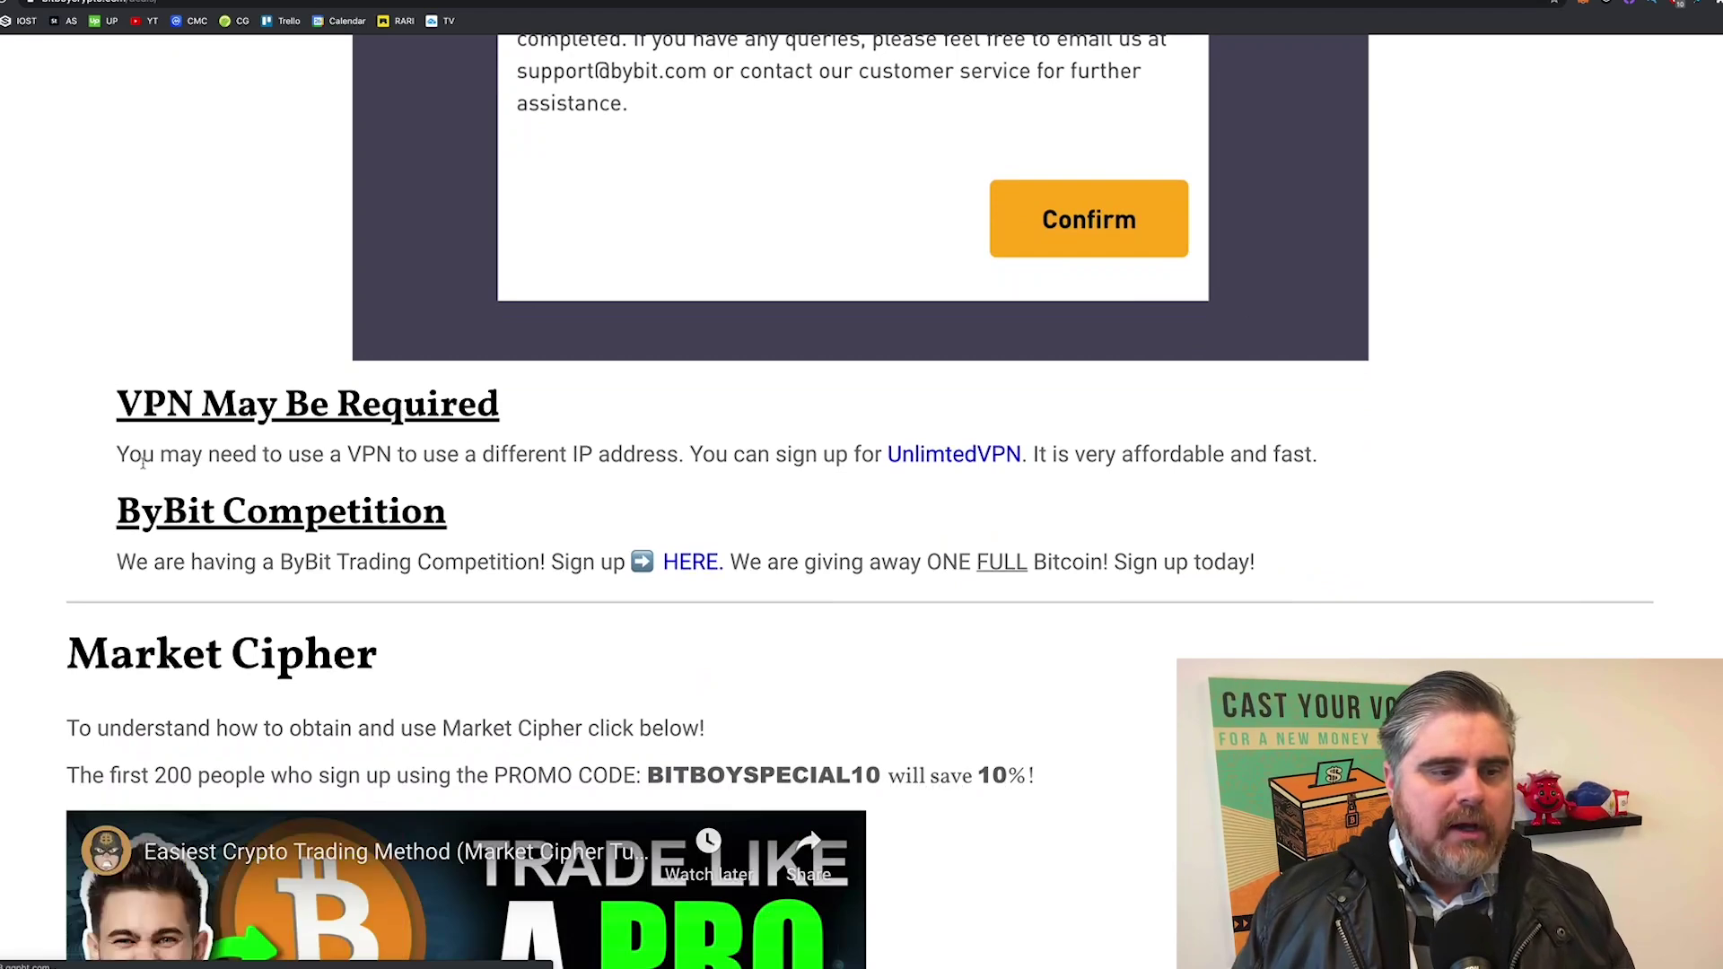
pyautogui.moveTo(90, 394); pyautogui.dragTo(1354, 470)
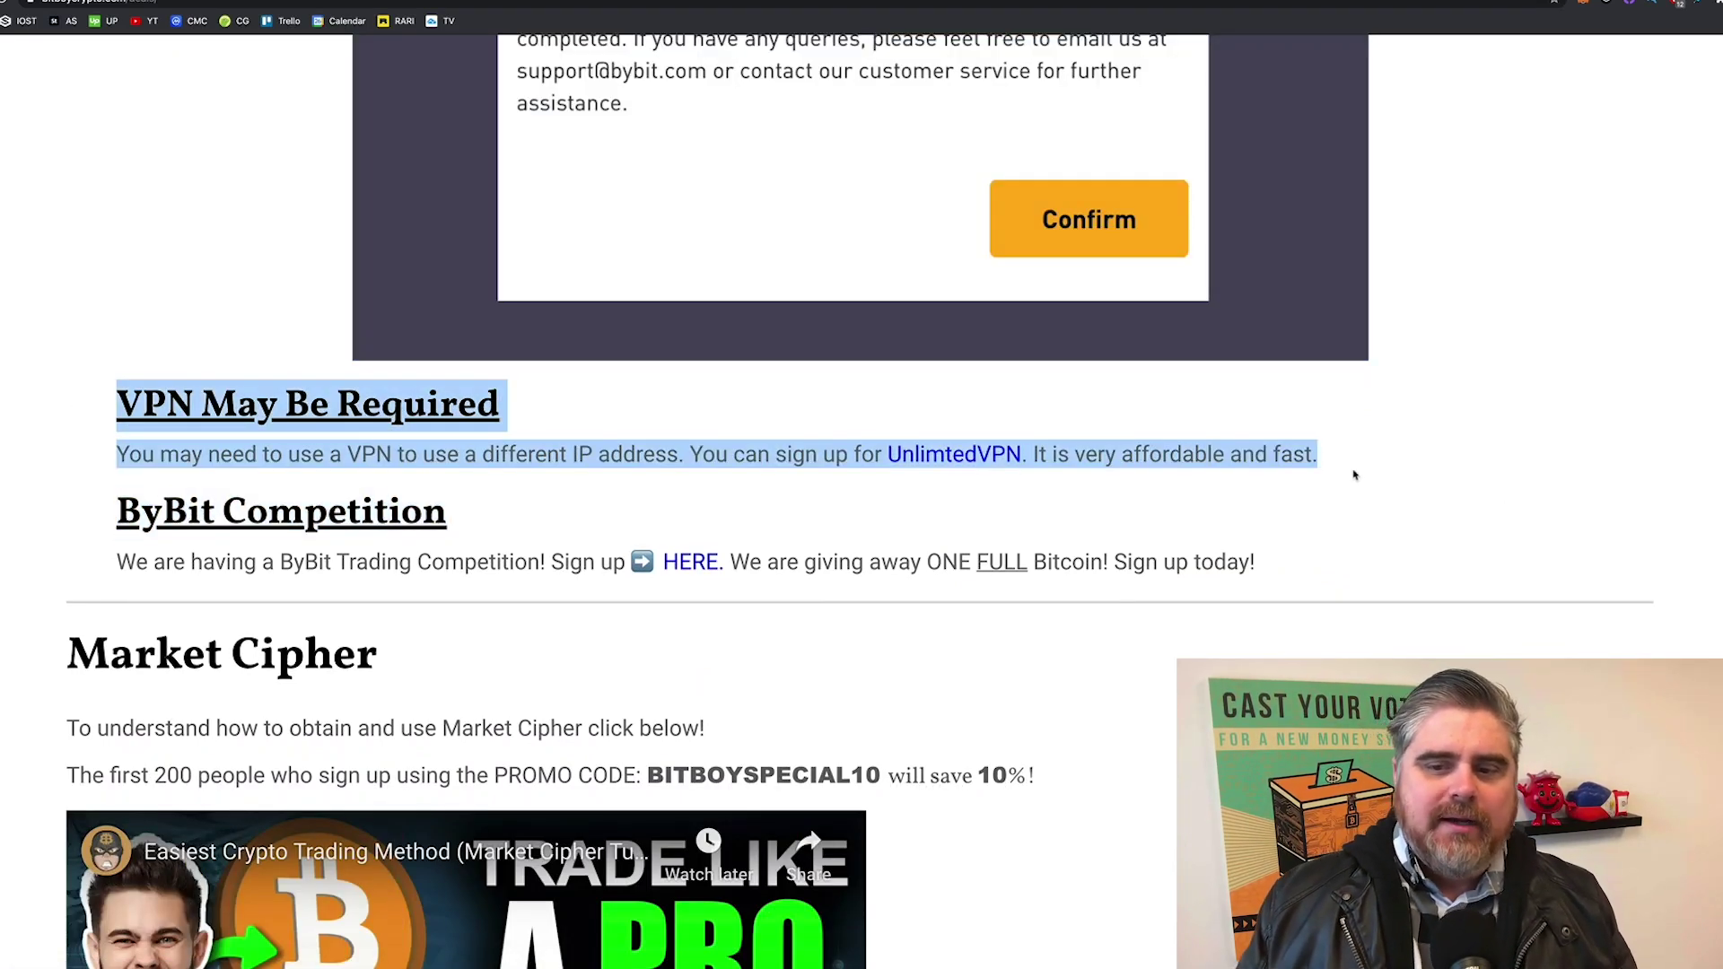
pyautogui.click(1347, 472)
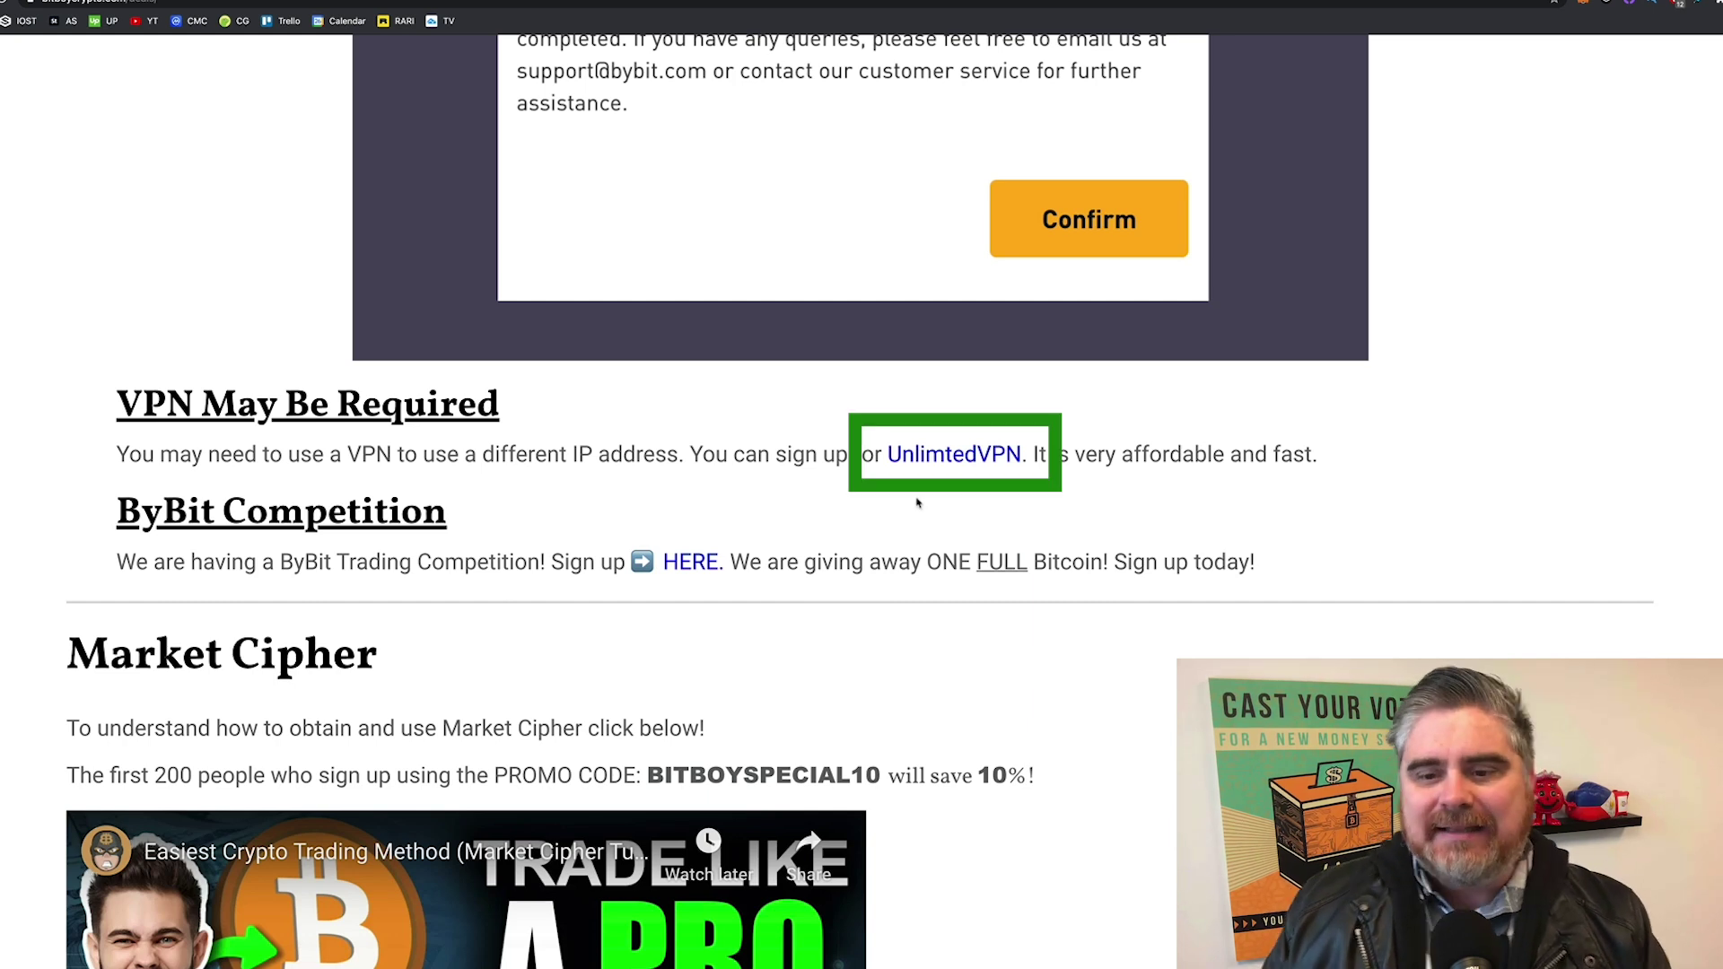
pyautogui.click(966, 459)
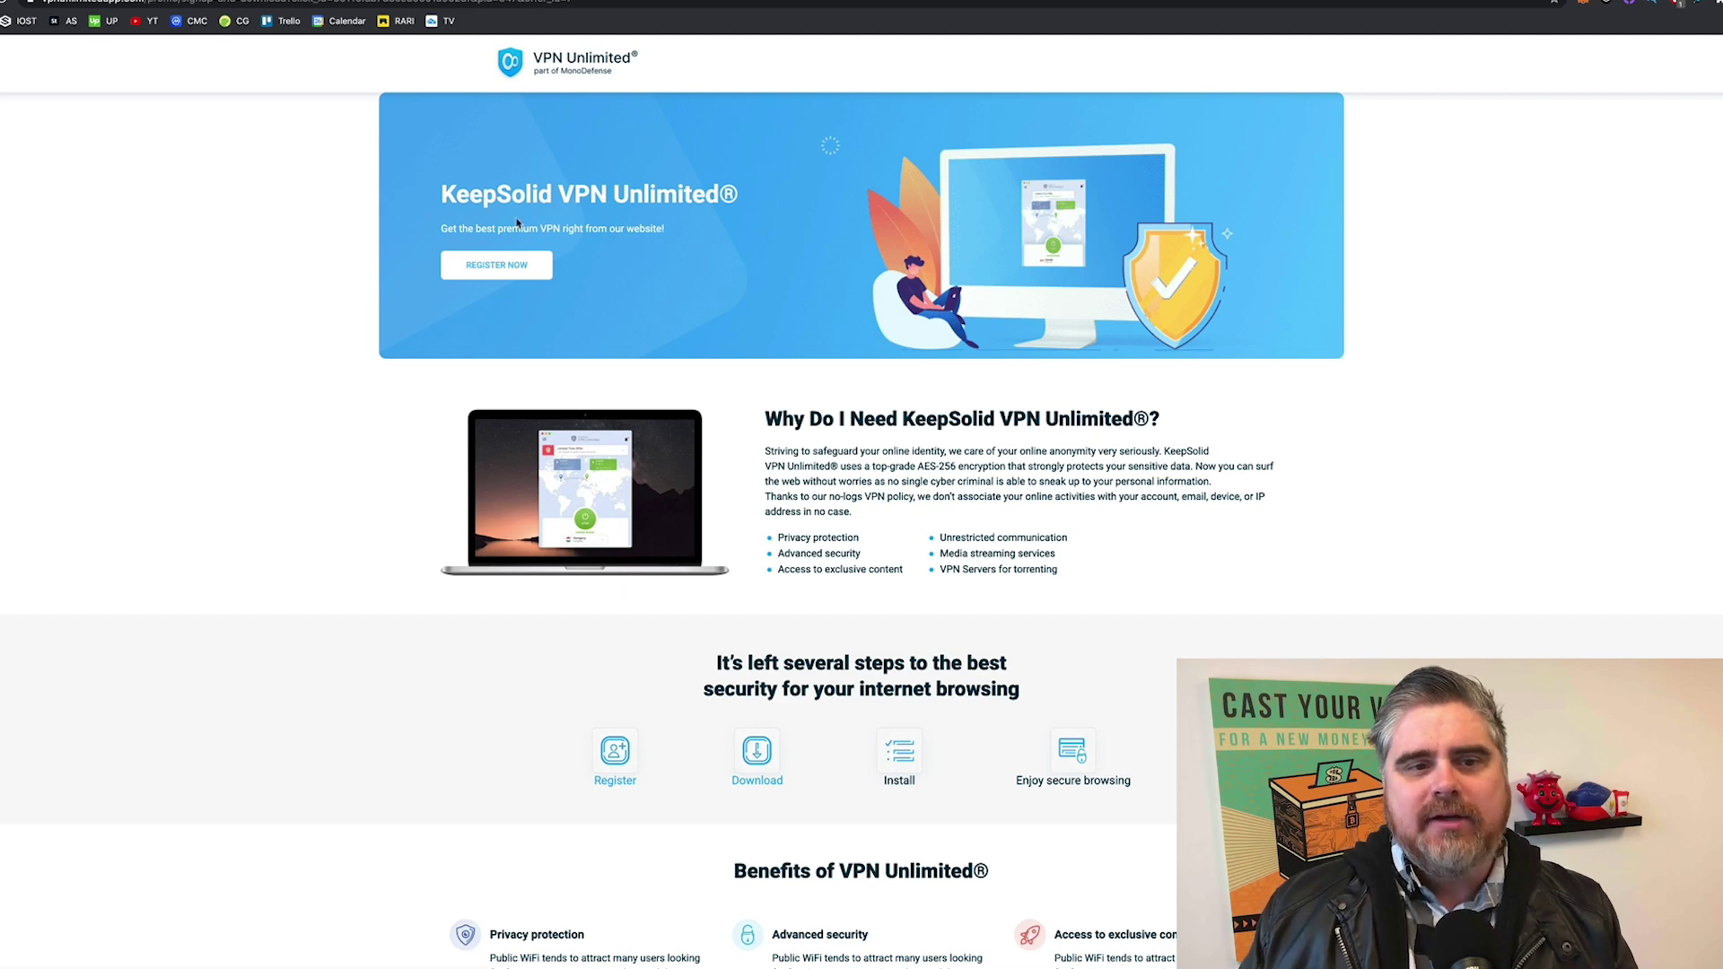
# Step: Open the 'Create your KeepSolid ID' sign-up form from the REGISTER NOW banner
pyautogui.click(496, 266)
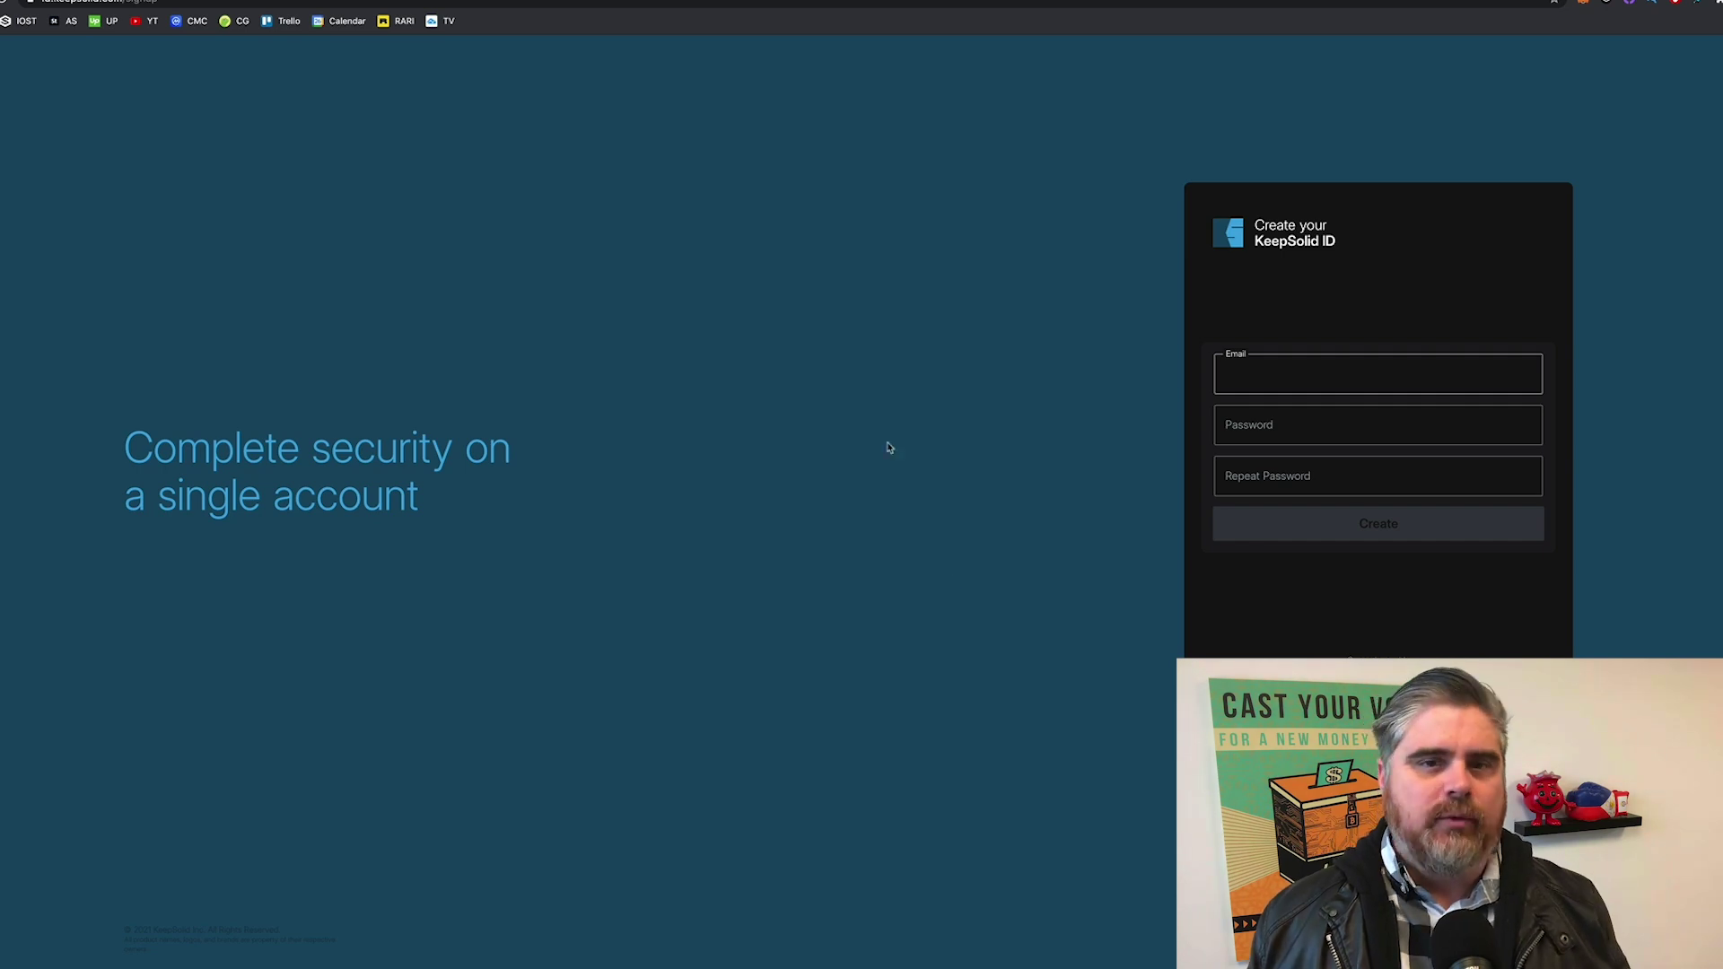
pyautogui.moveTo(885, 947)
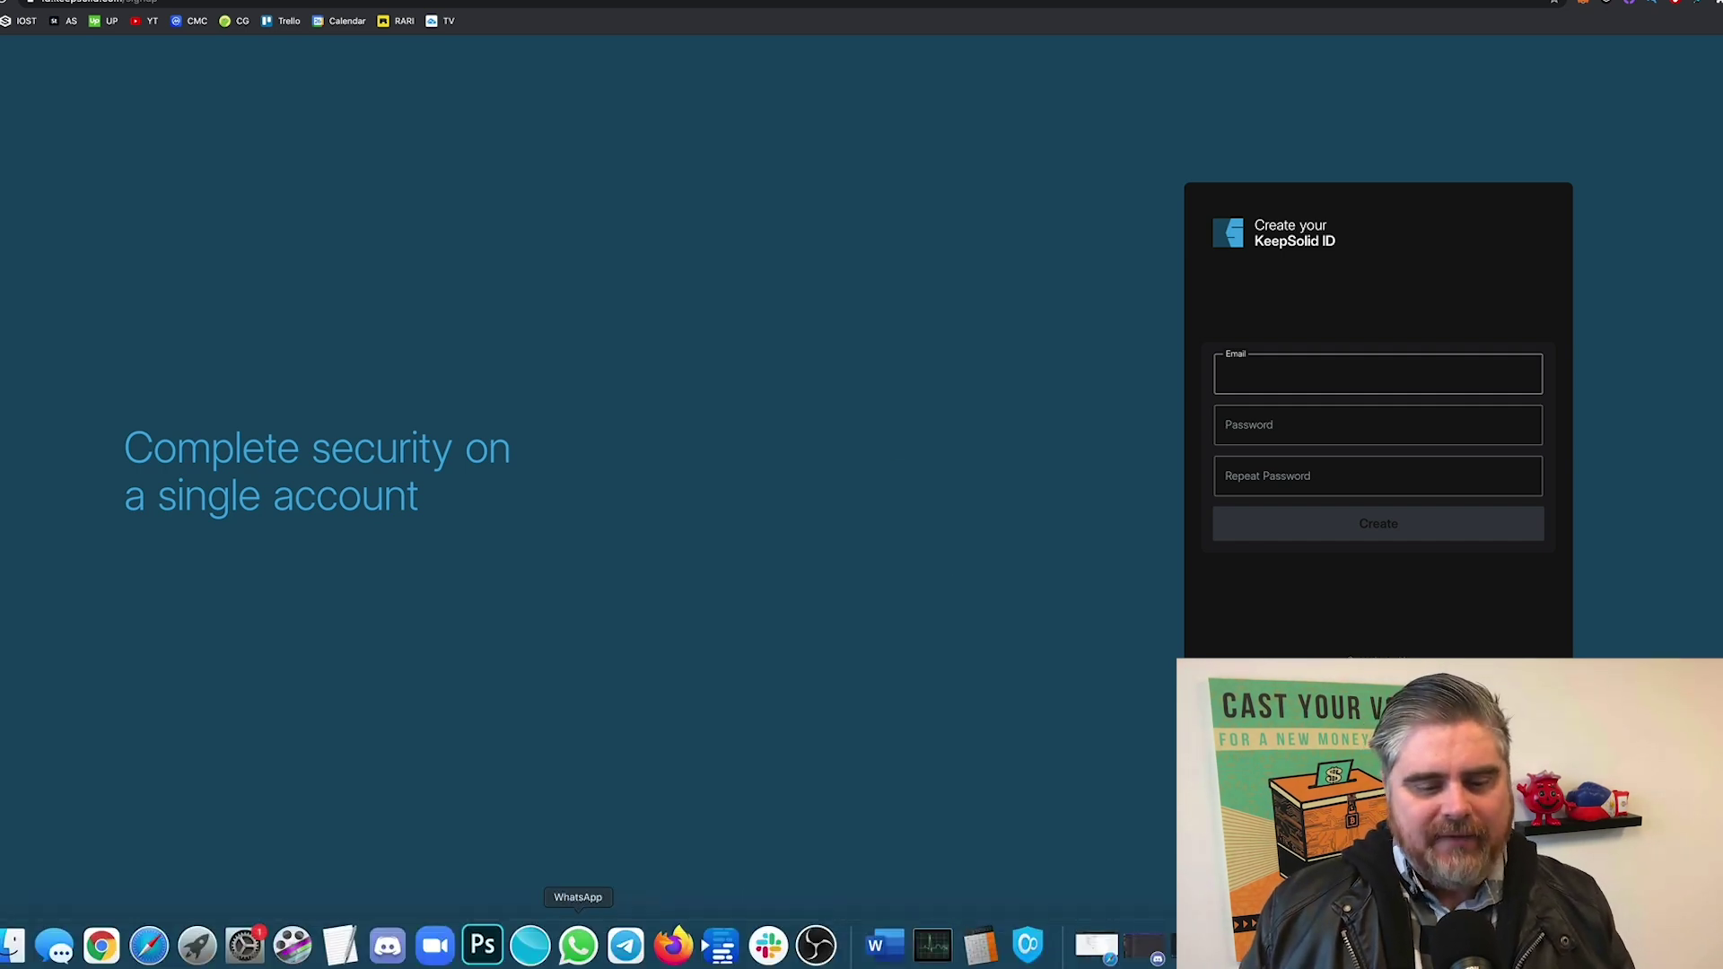
# Step: Search the App Store for 'unlimitedvpn'
pyautogui.click(197, 945)
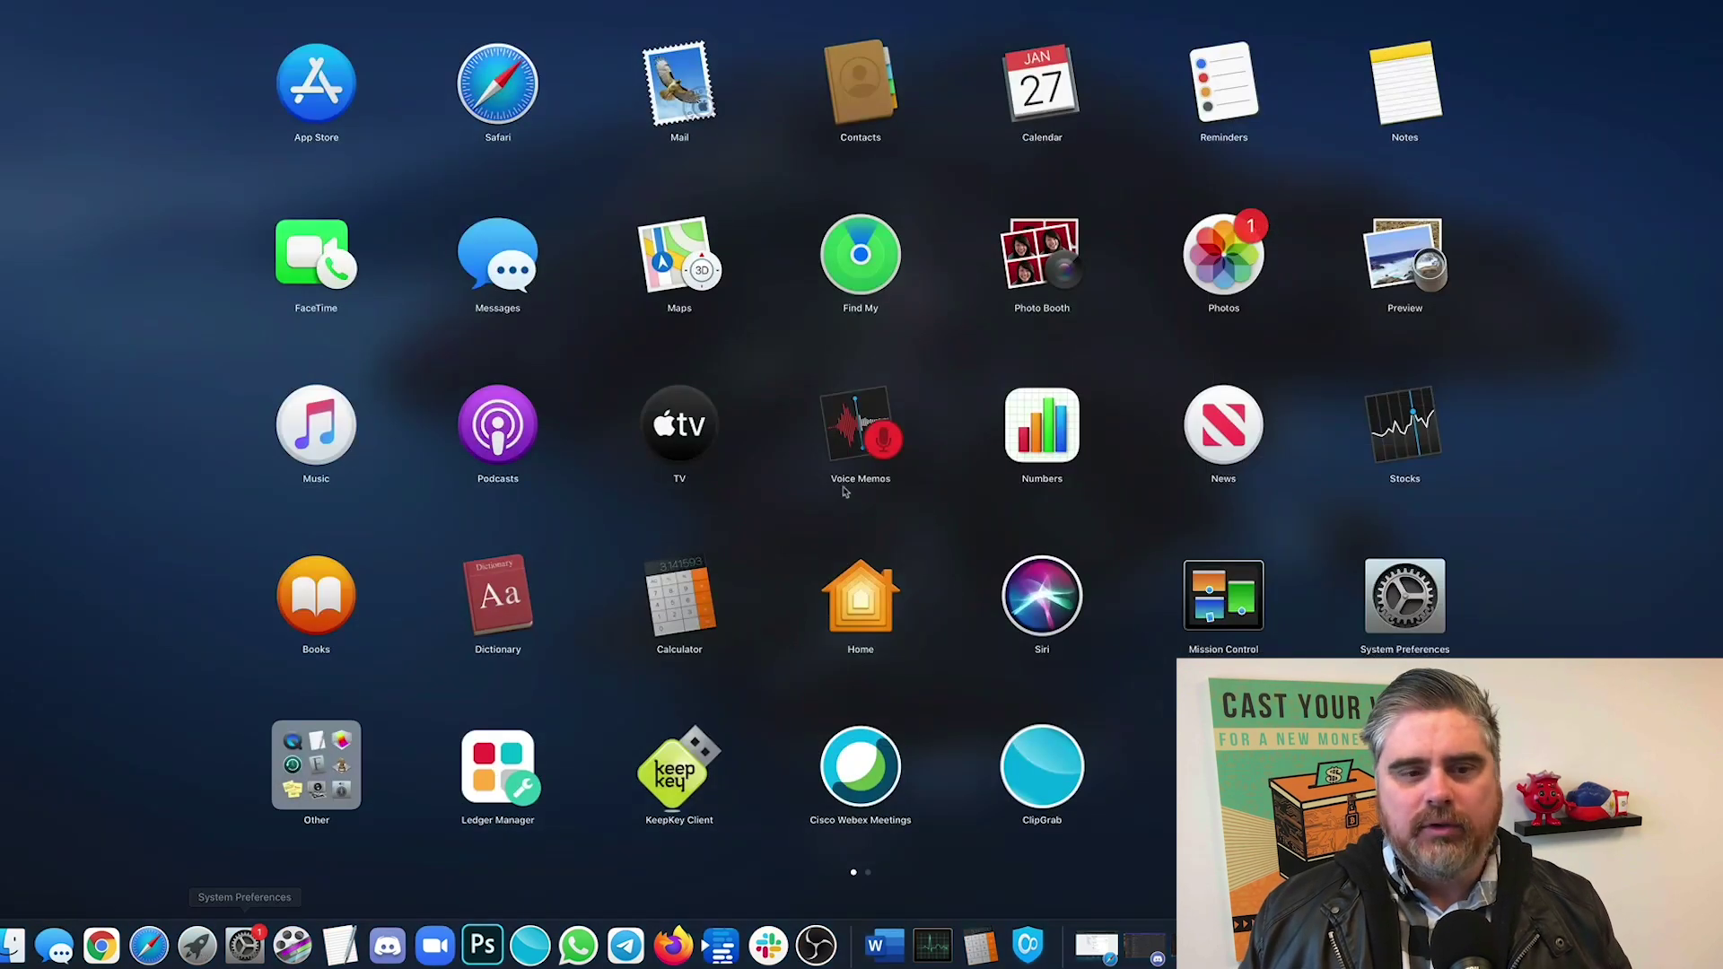
pyautogui.click(325, 89)
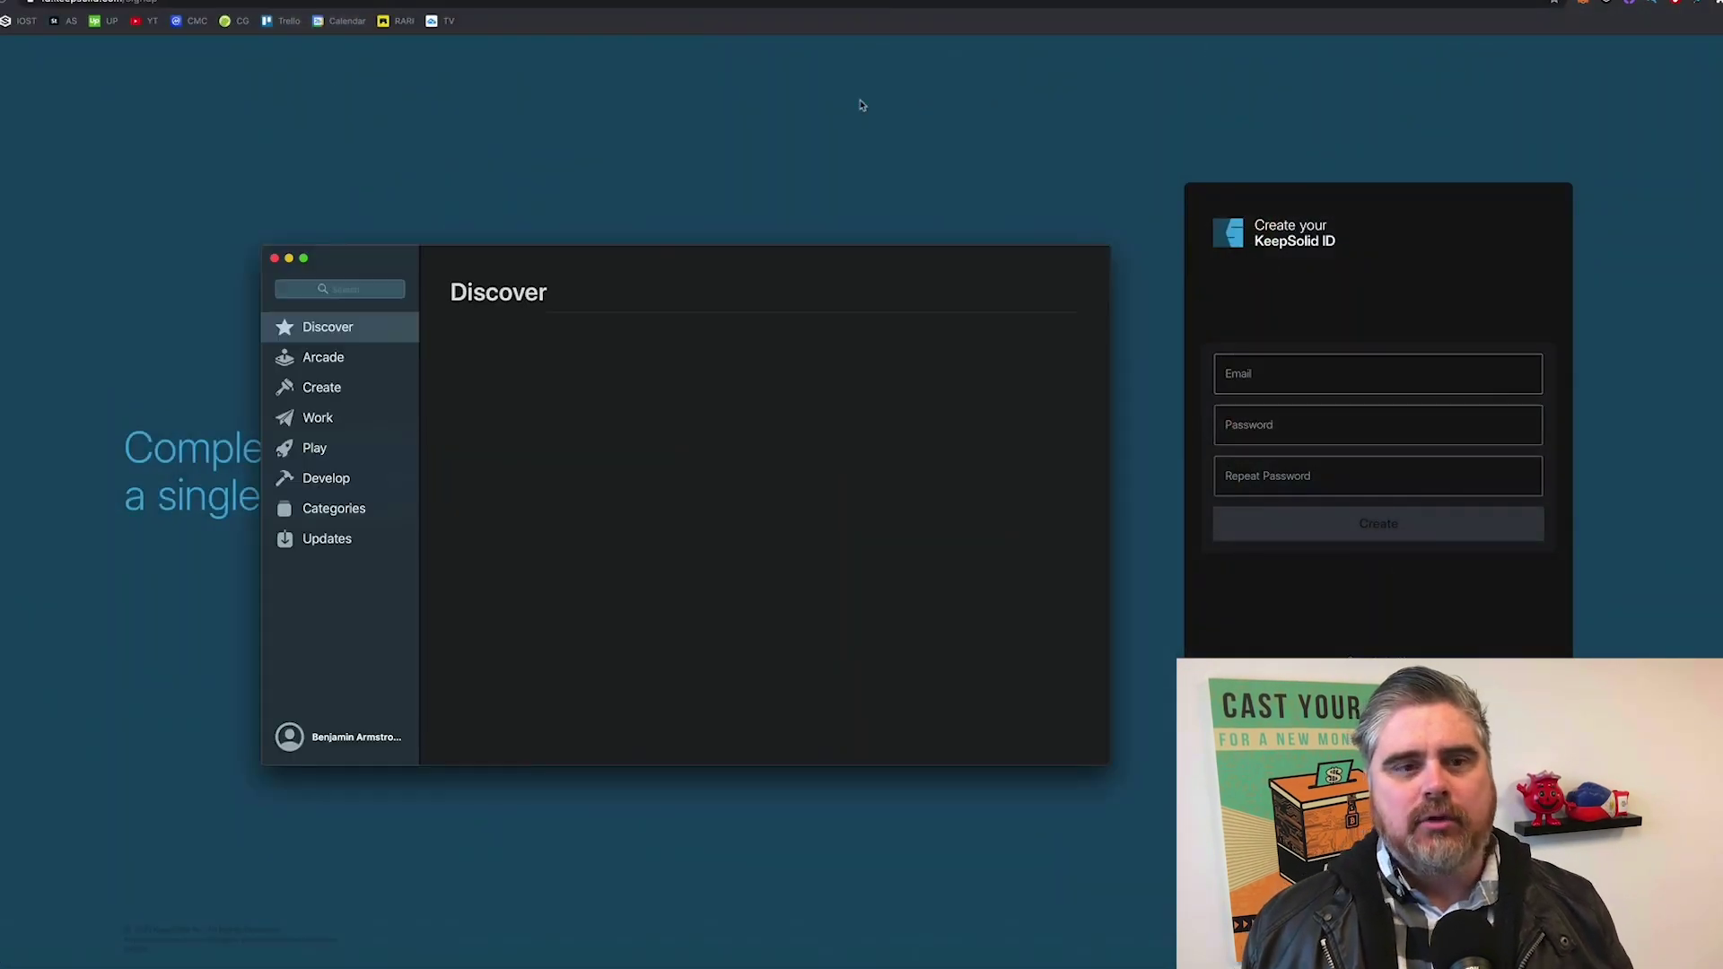
pyautogui.click(353, 285)
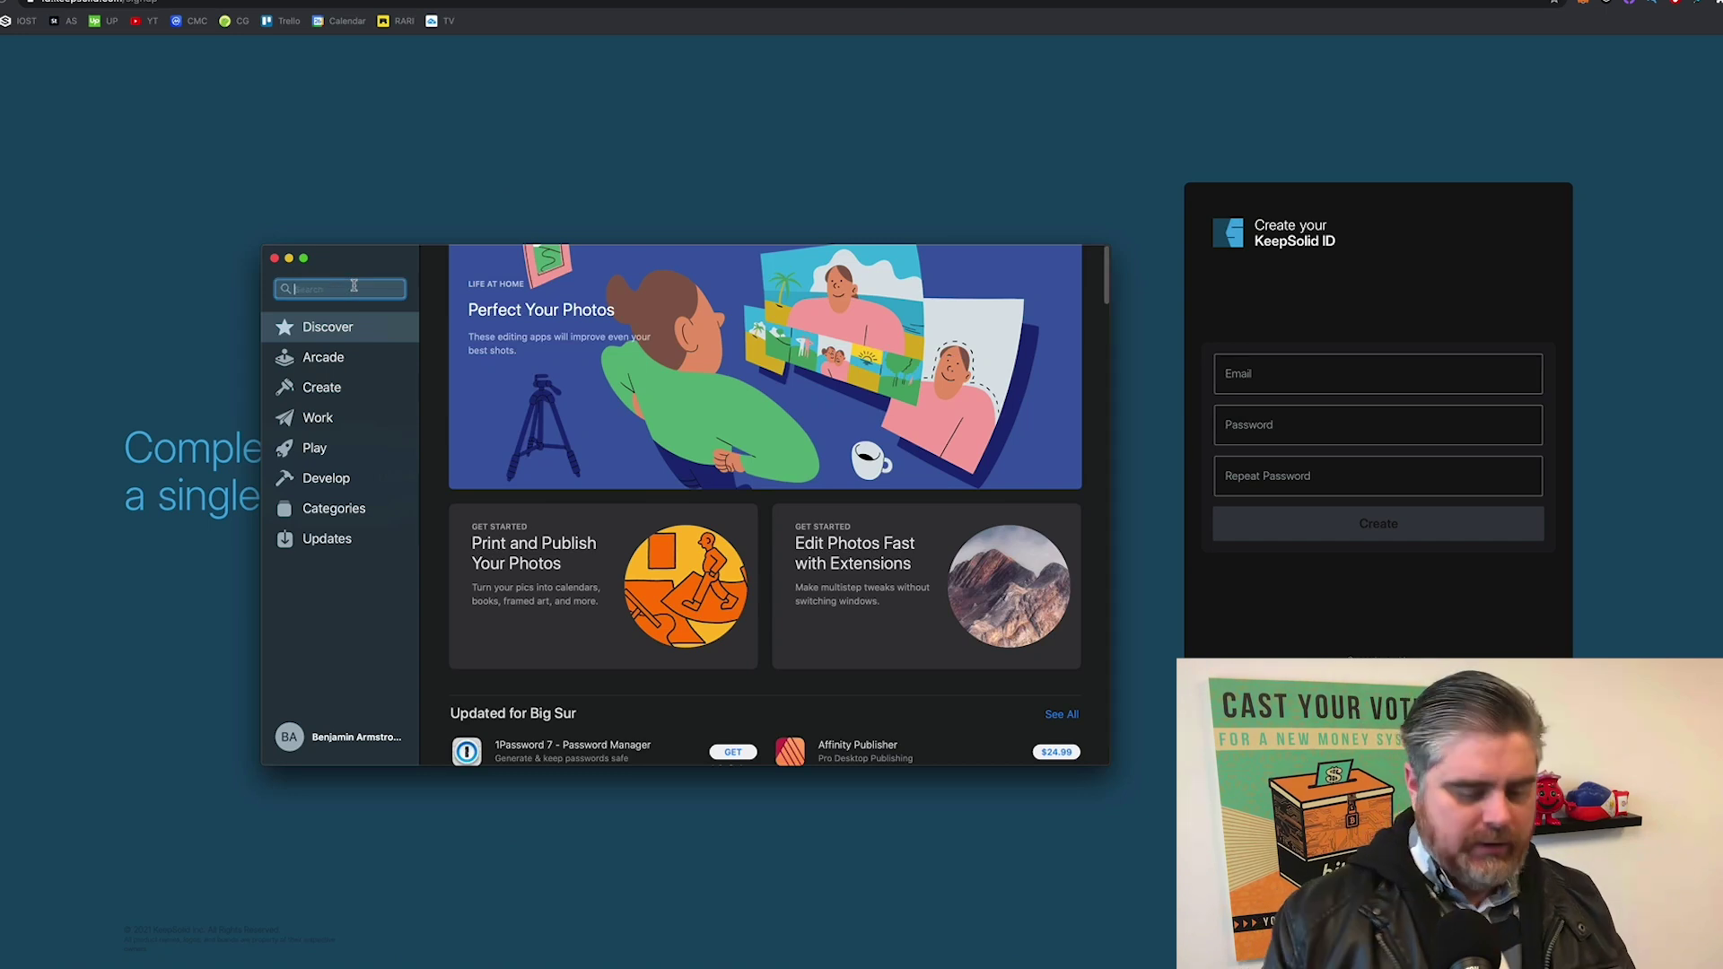
pyautogui.write('unlimited')
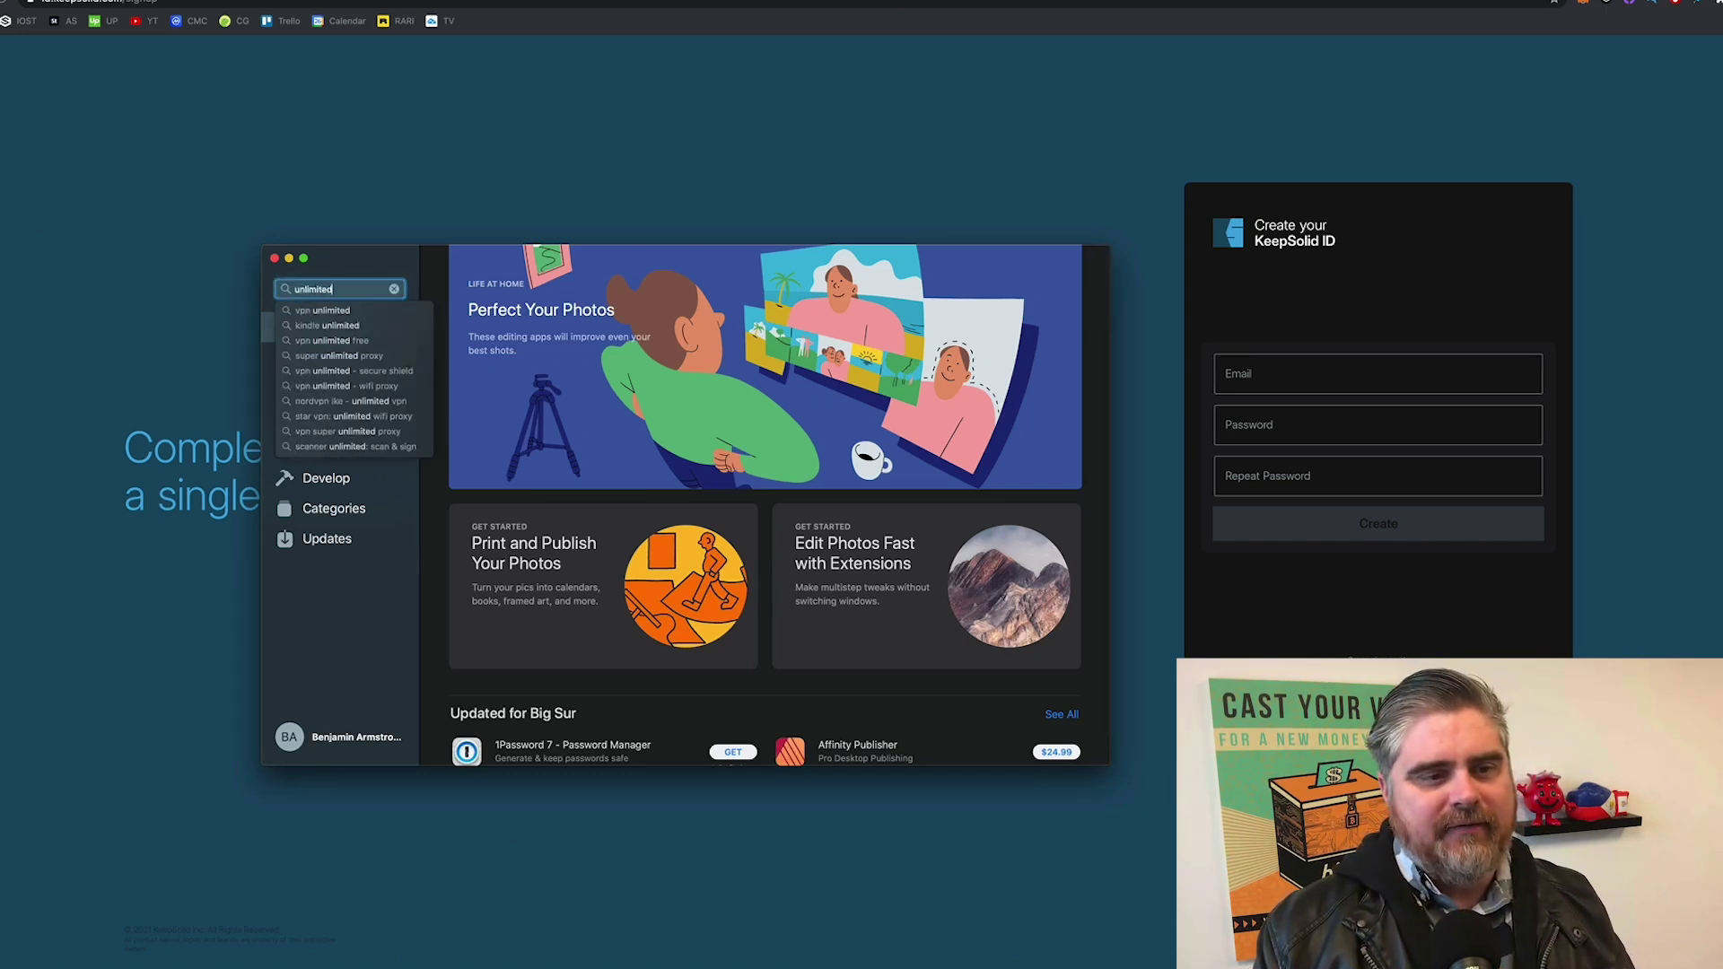
pyautogui.write('vpn')
pyautogui.press('Return')
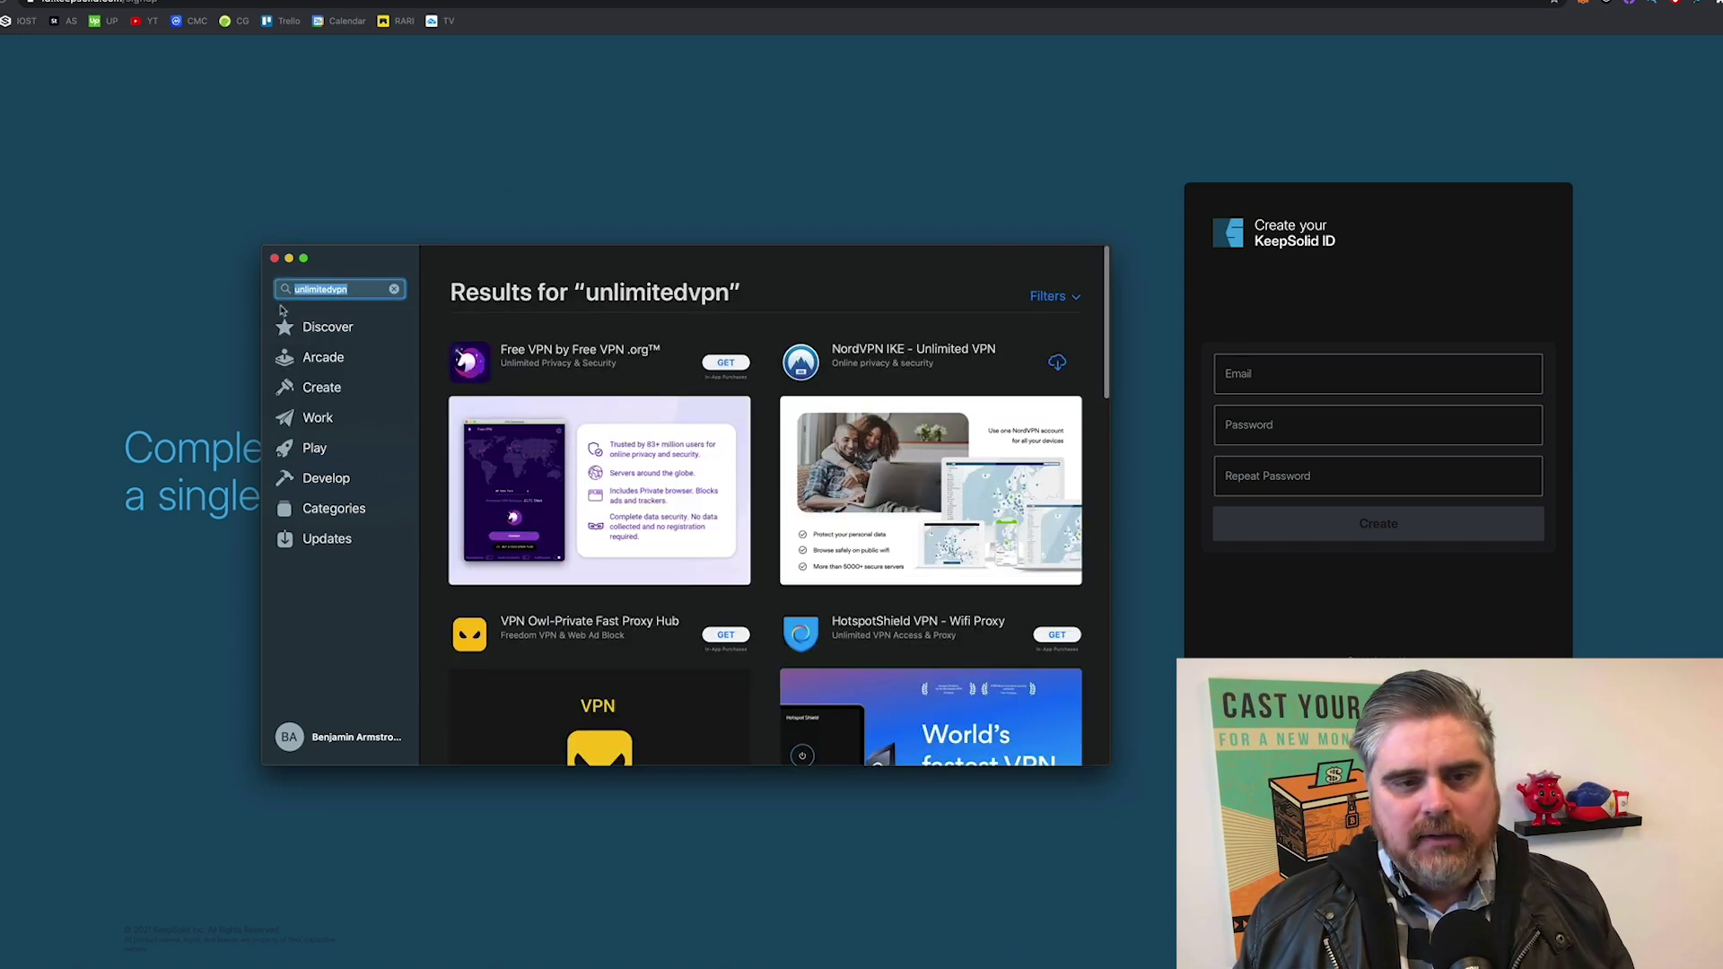
# Step: Confirm VPN Unlimited - WiFi Proxy is already installed (OPEN), then bring the browser back
pyautogui.scroll(-10, 1032, 446)
pyautogui.scroll(5, 1032, 446)
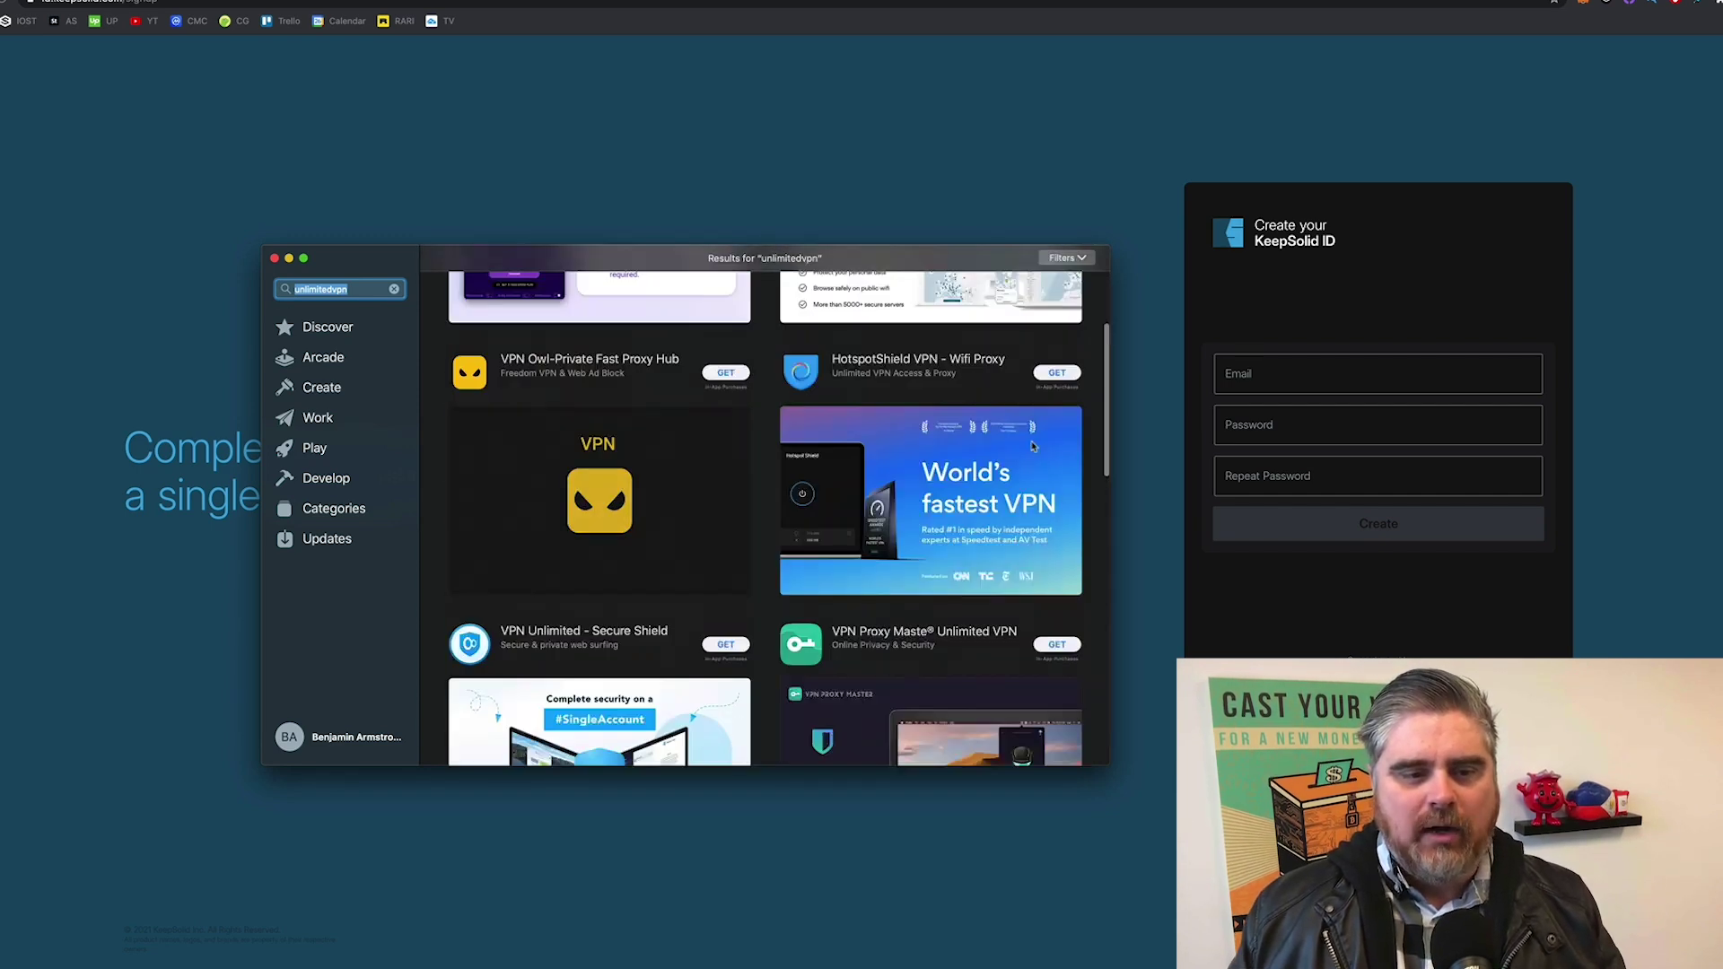
pyautogui.scroll(-5, 491, 424)
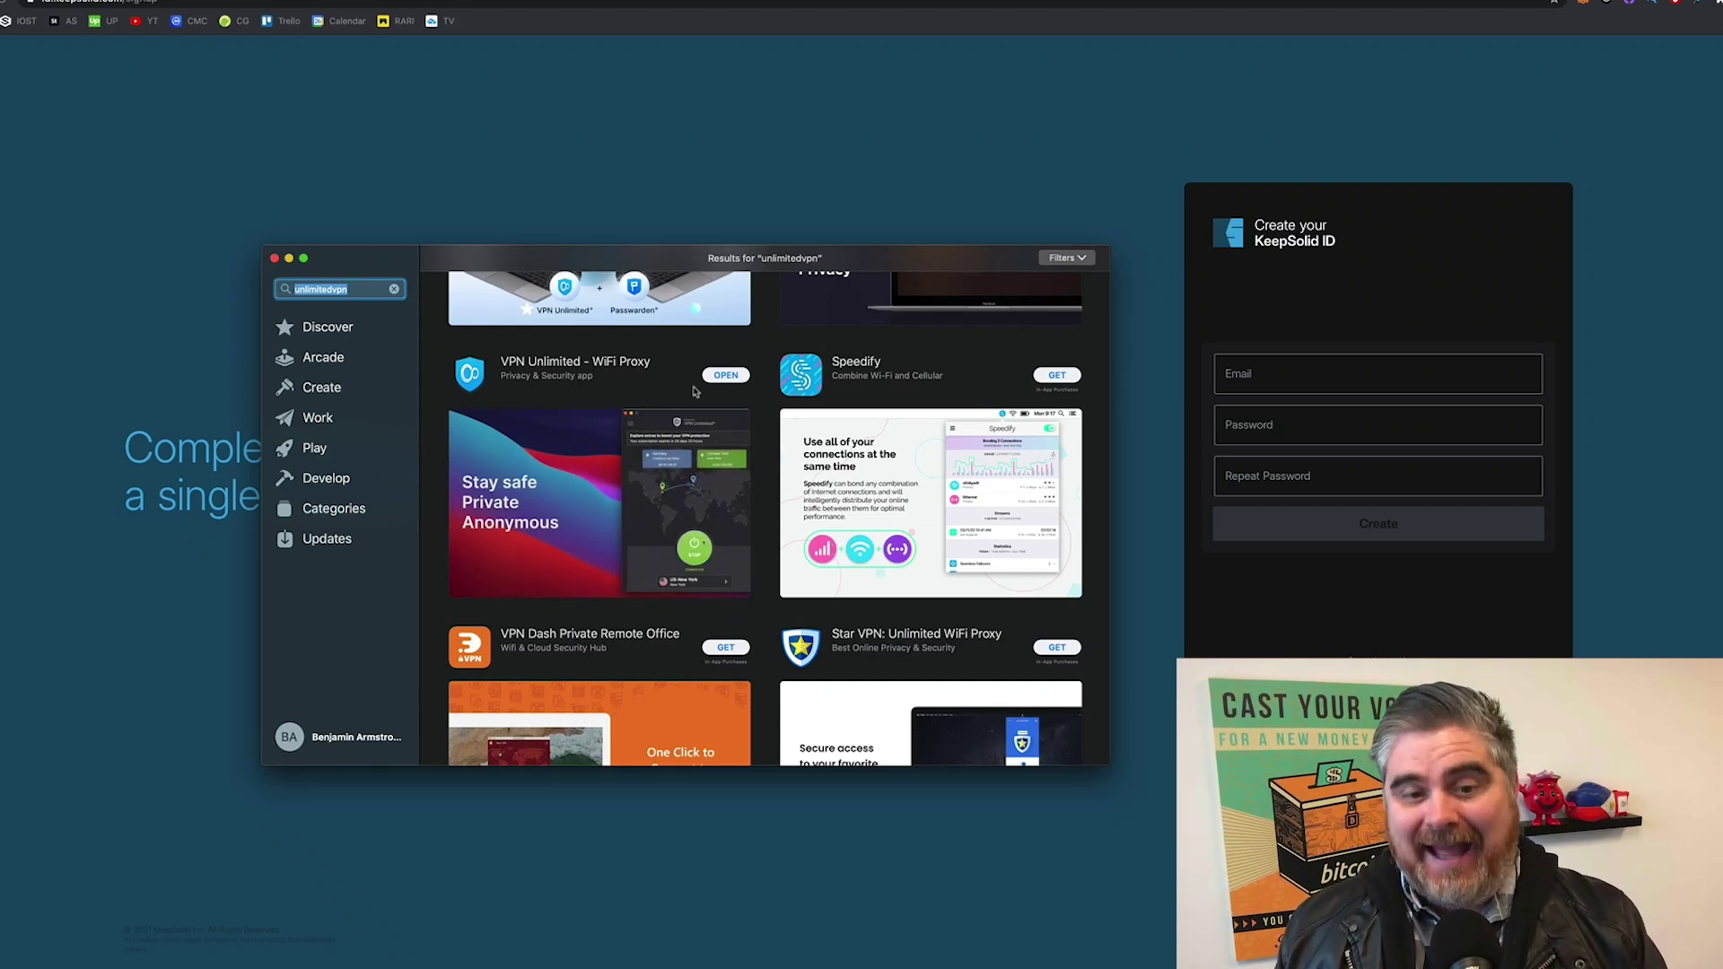
pyautogui.click(884, 208)
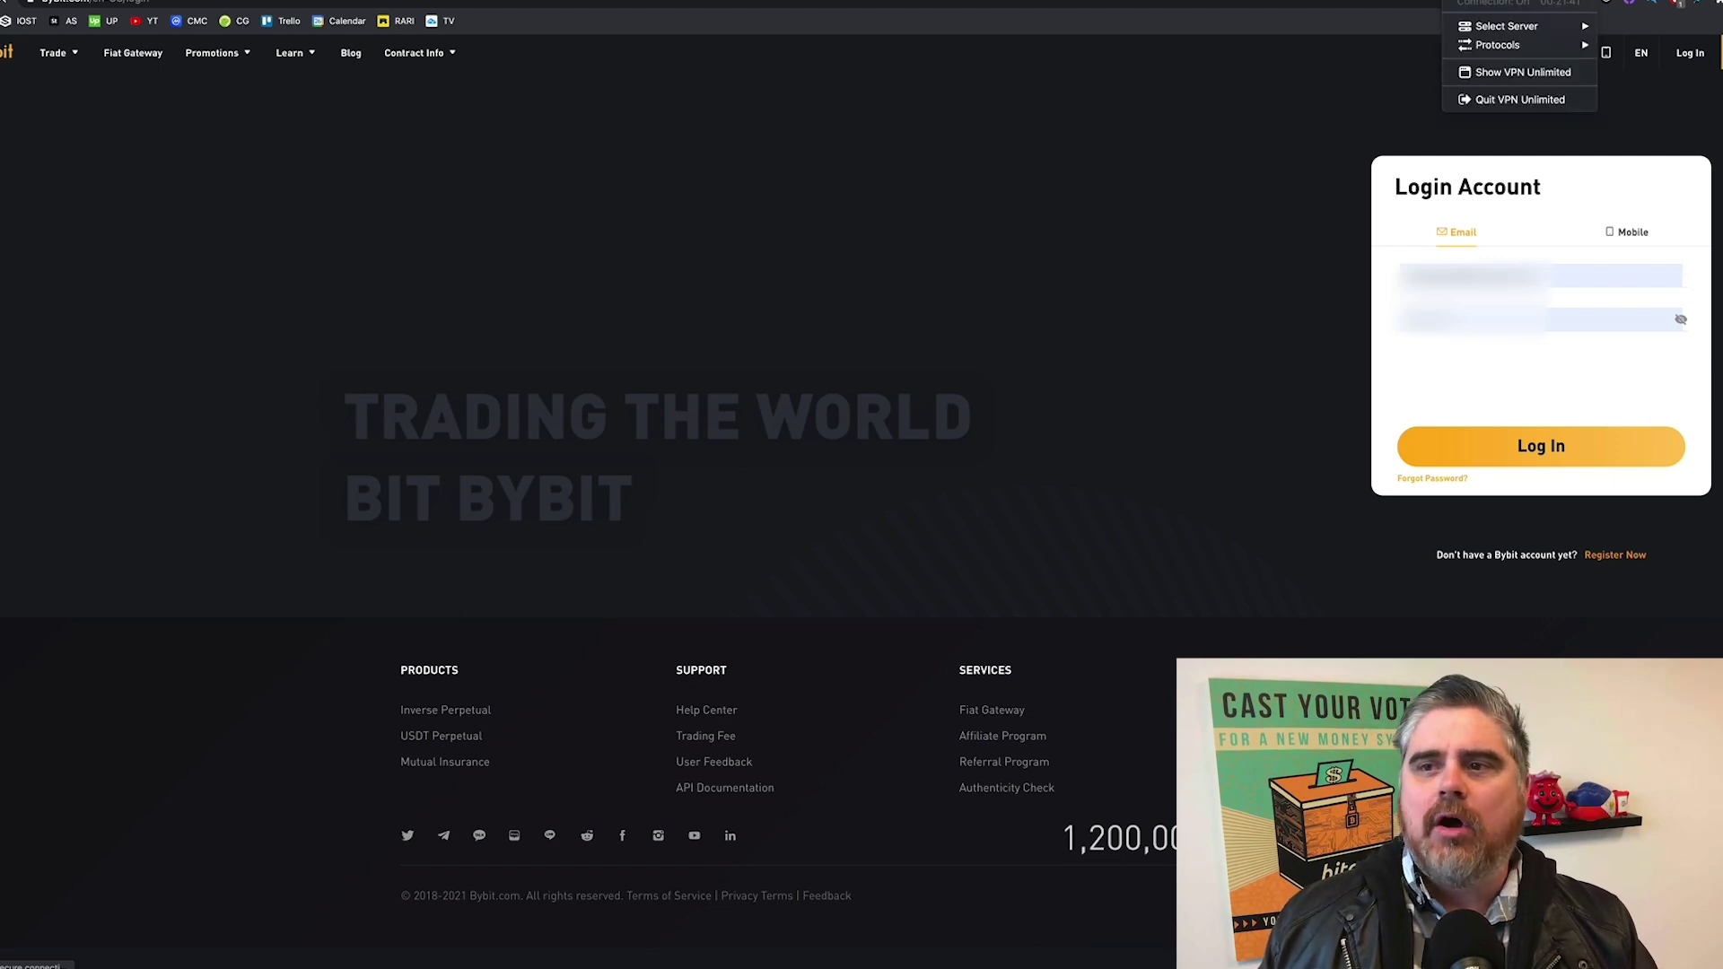
# Step: Show the VPN Unlimited window, connected to US-Illinois, Chicago, and position it over the Bybit page
pyautogui.press('Escape')
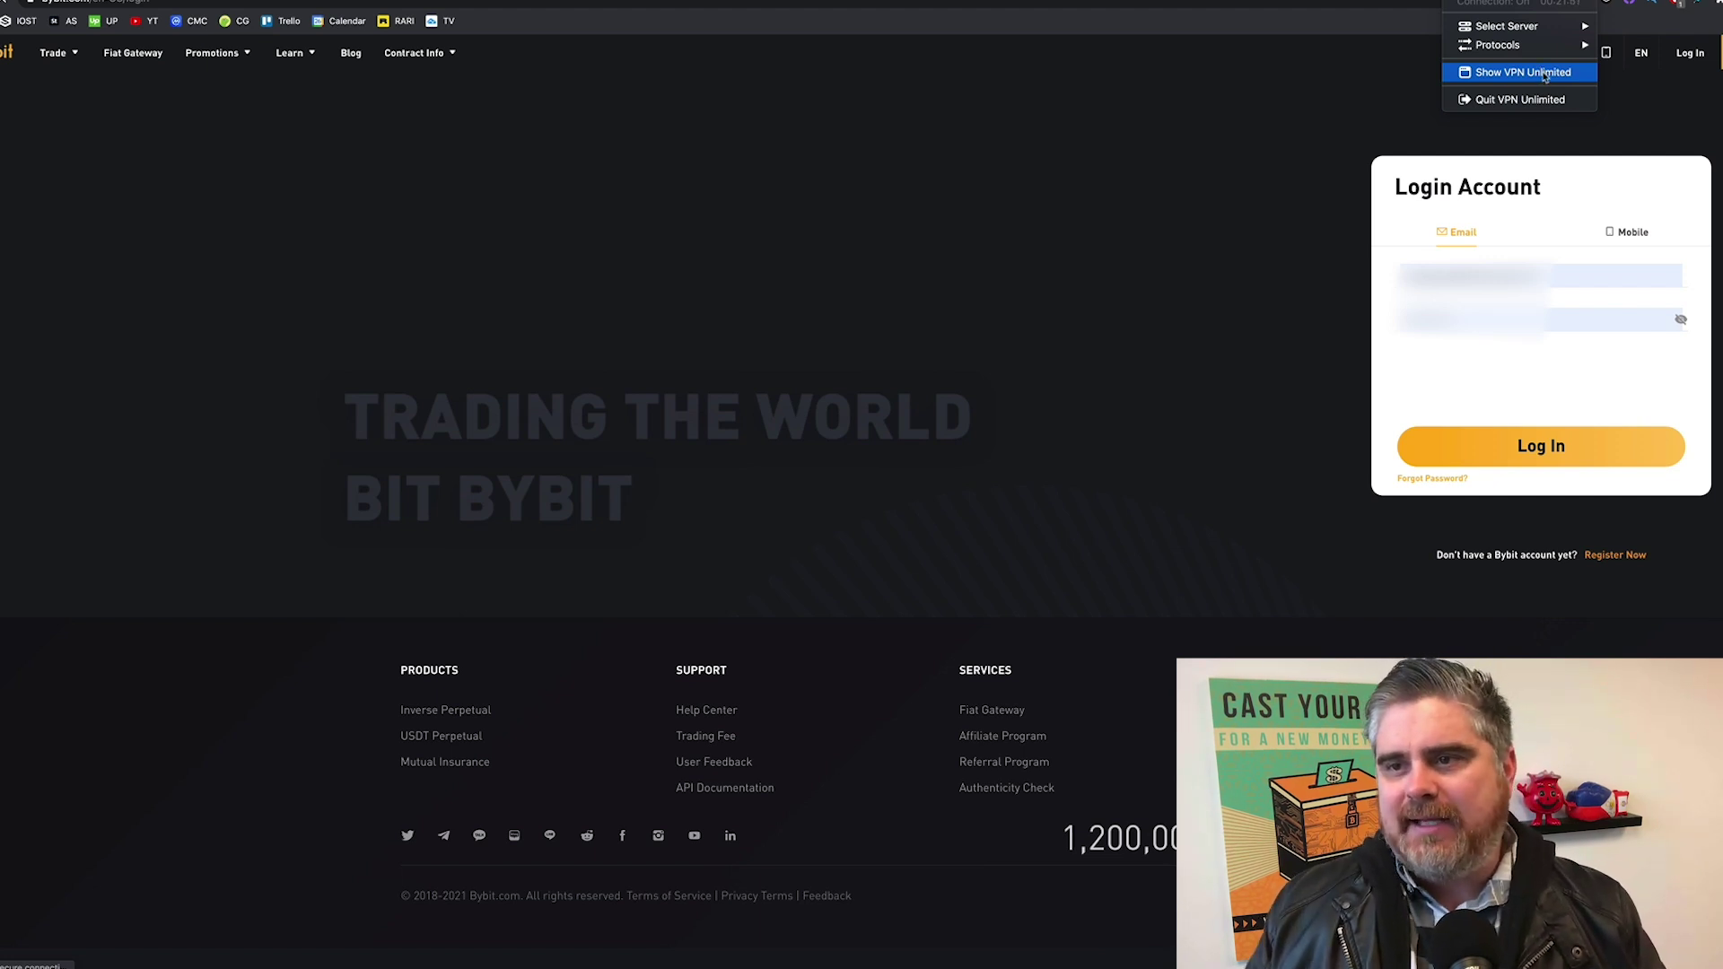
pyautogui.click(1545, 77)
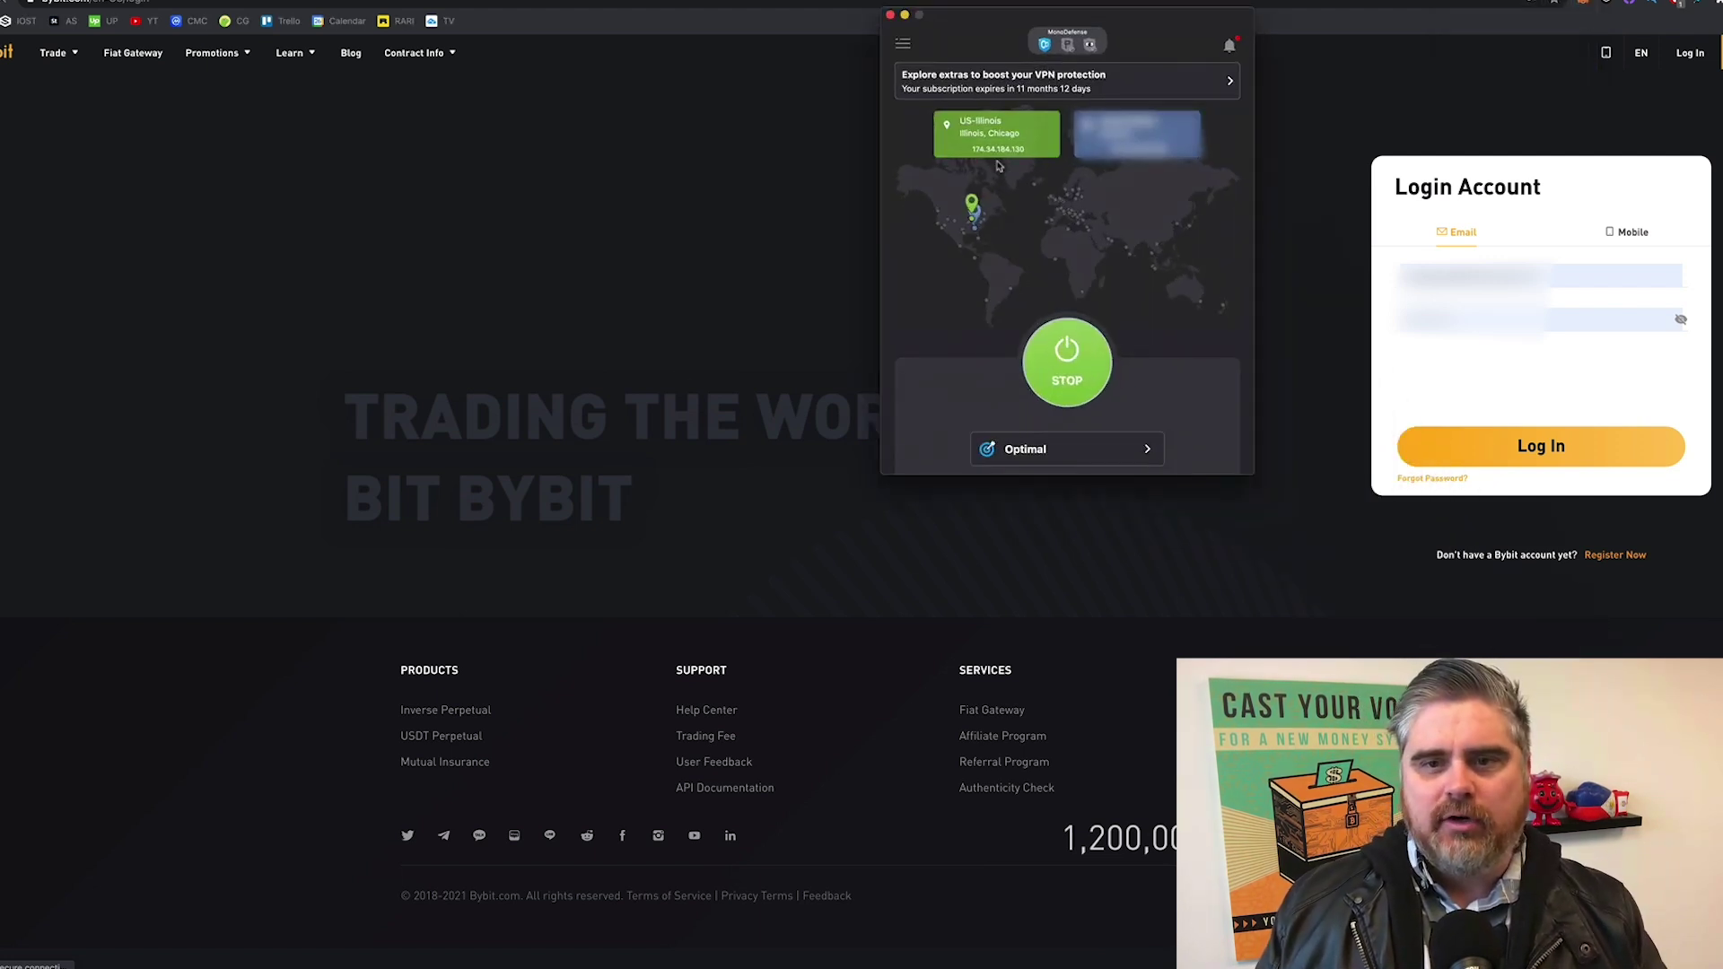
pyautogui.moveTo(1168, 28); pyautogui.dragTo(1151, 59)
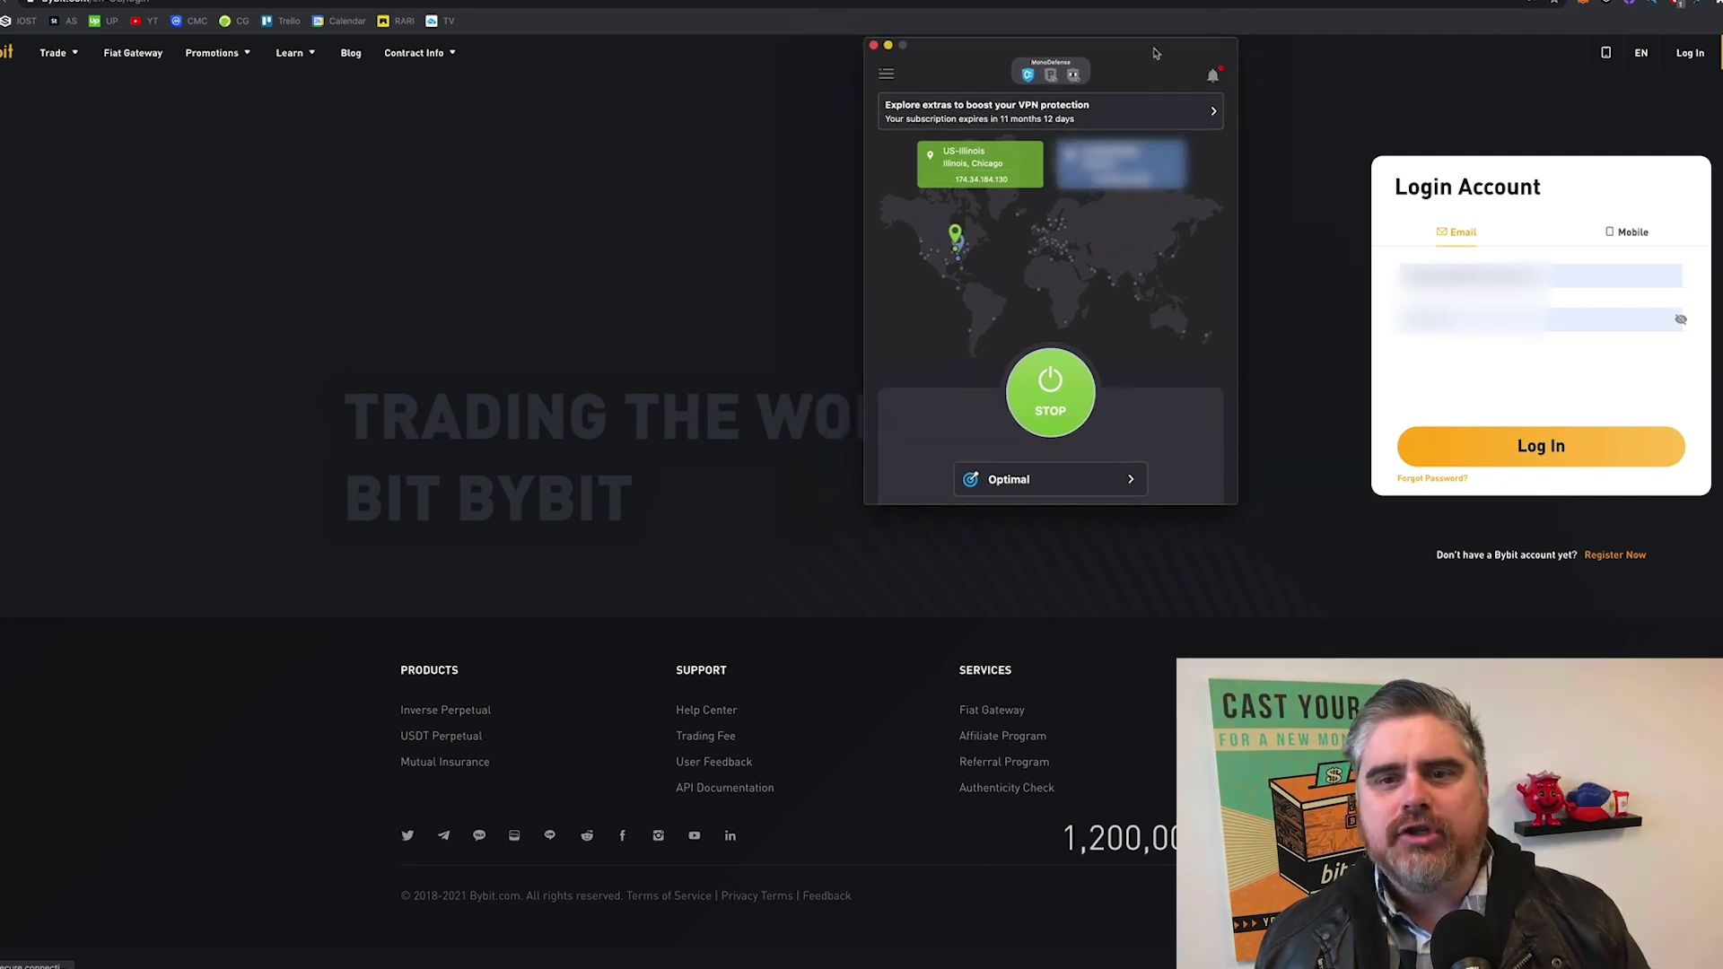
# Step: Disconnect from Chicago and connect VPN Unlimited to the Germany, Frankfurt am Main server
pyautogui.click(1080, 407)
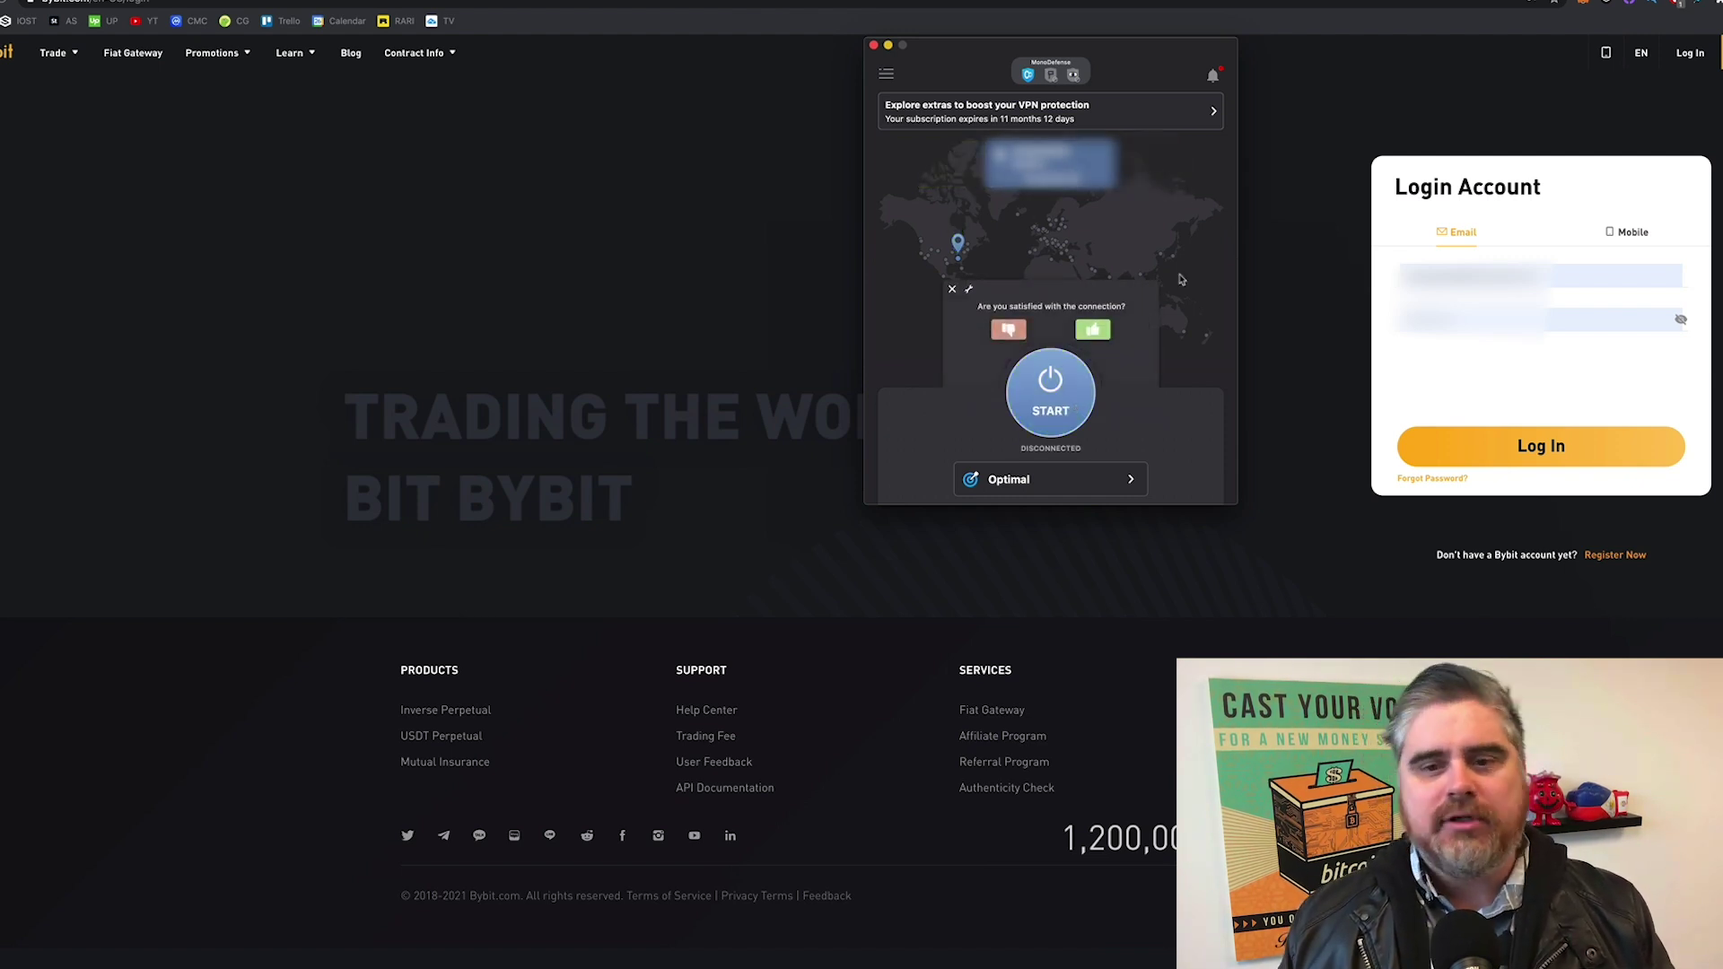
pyautogui.click(952, 289)
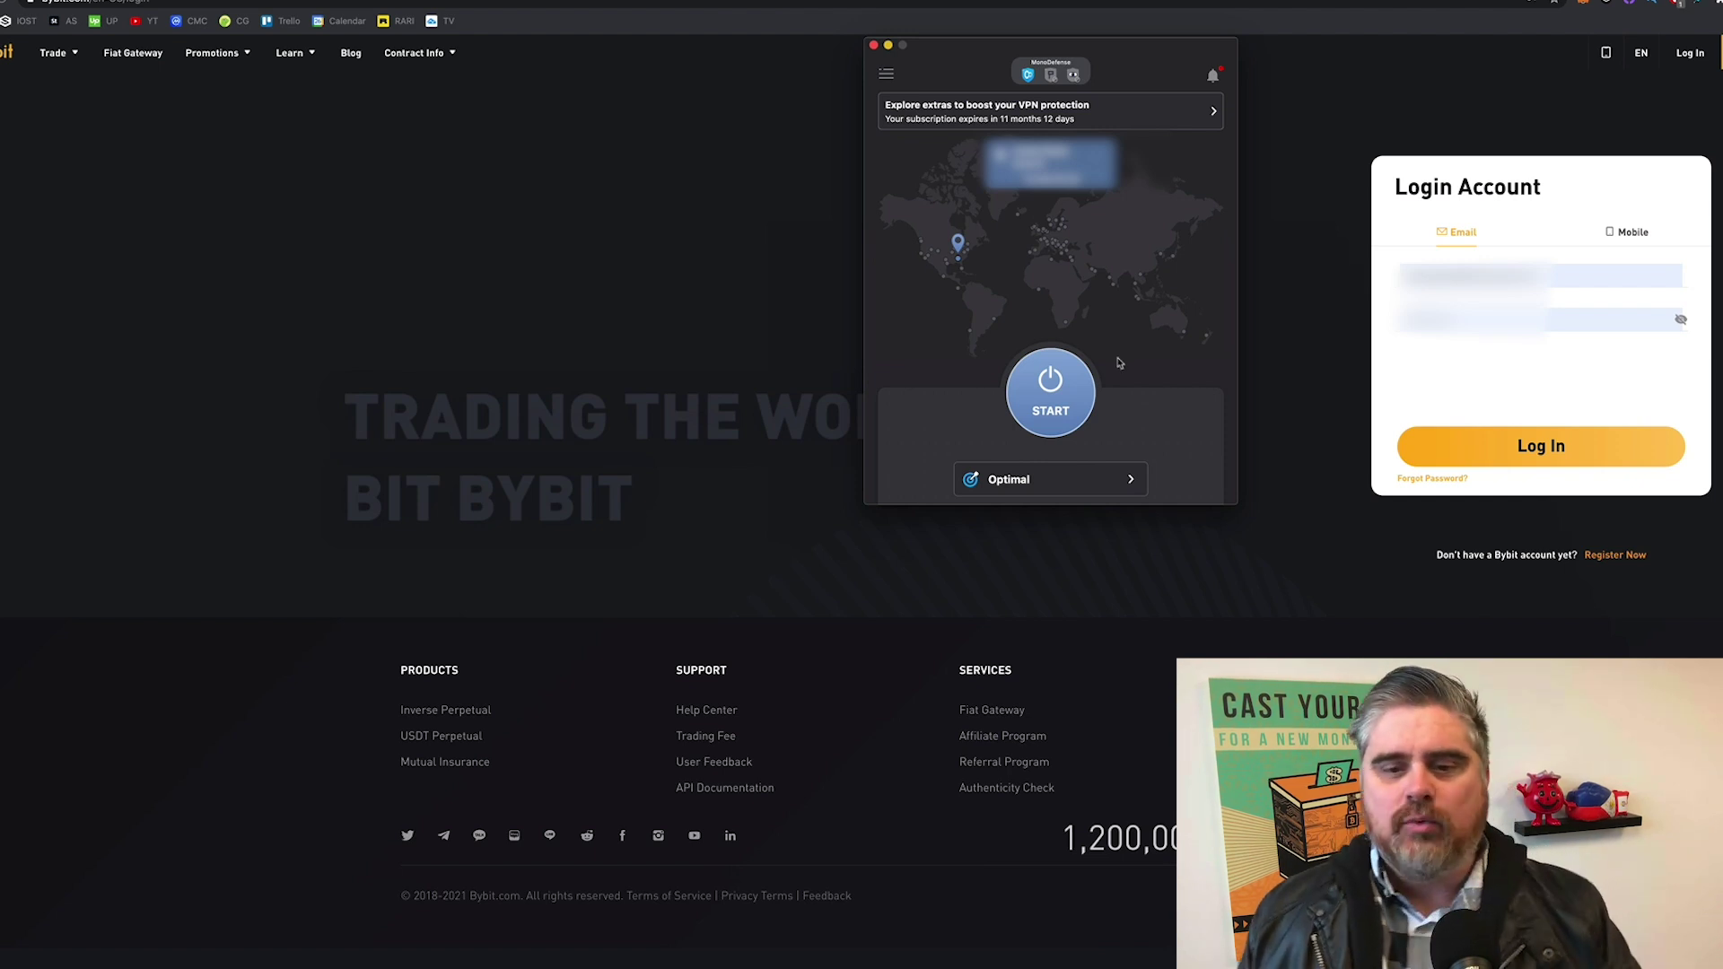
pyautogui.click(1120, 483)
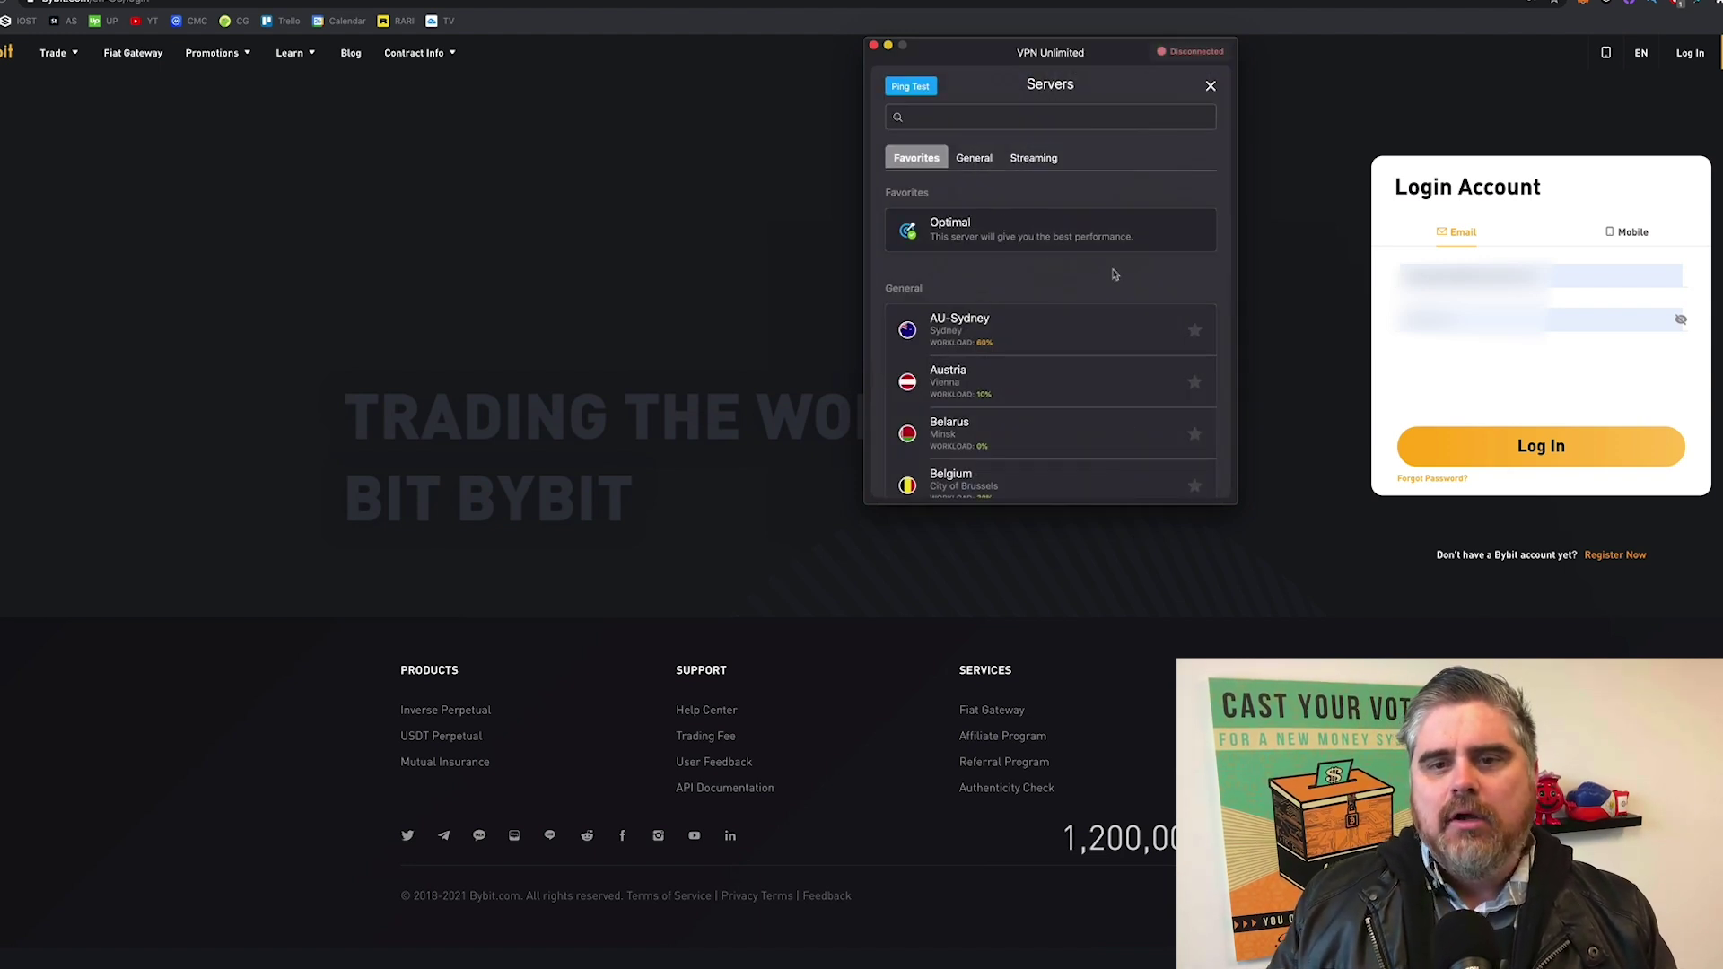
pyautogui.scroll(-5, 1114, 273)
pyautogui.scroll(-8, 1114, 274)
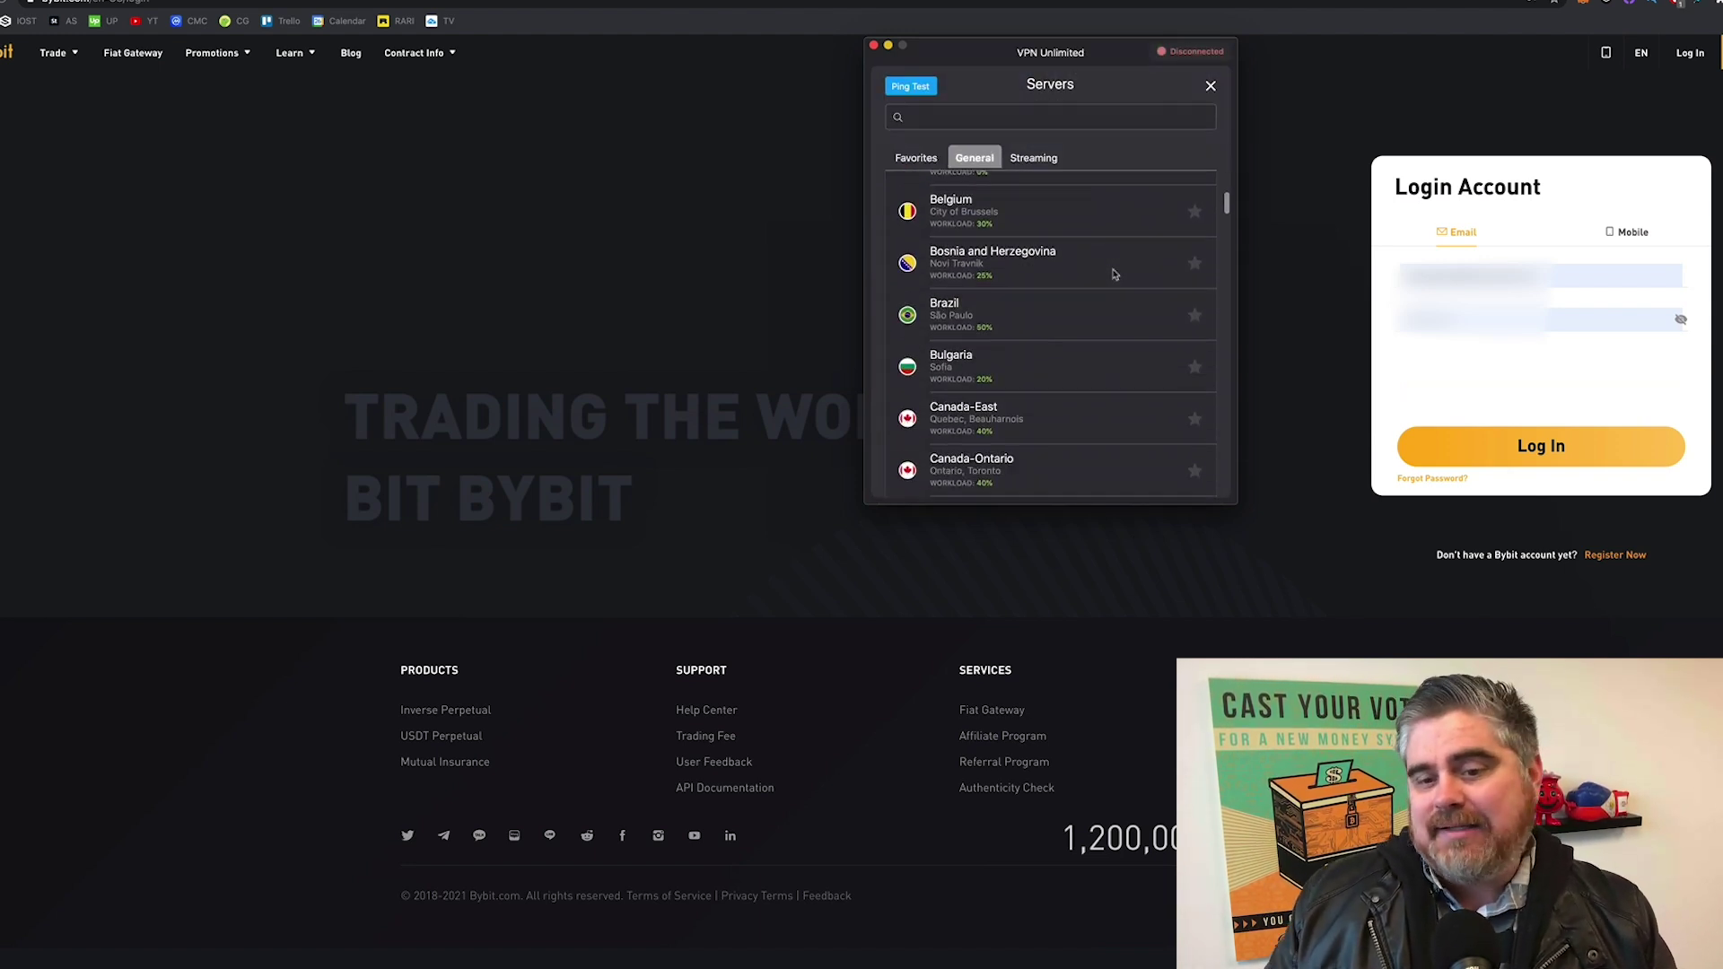
pyautogui.scroll(-8, 1114, 274)
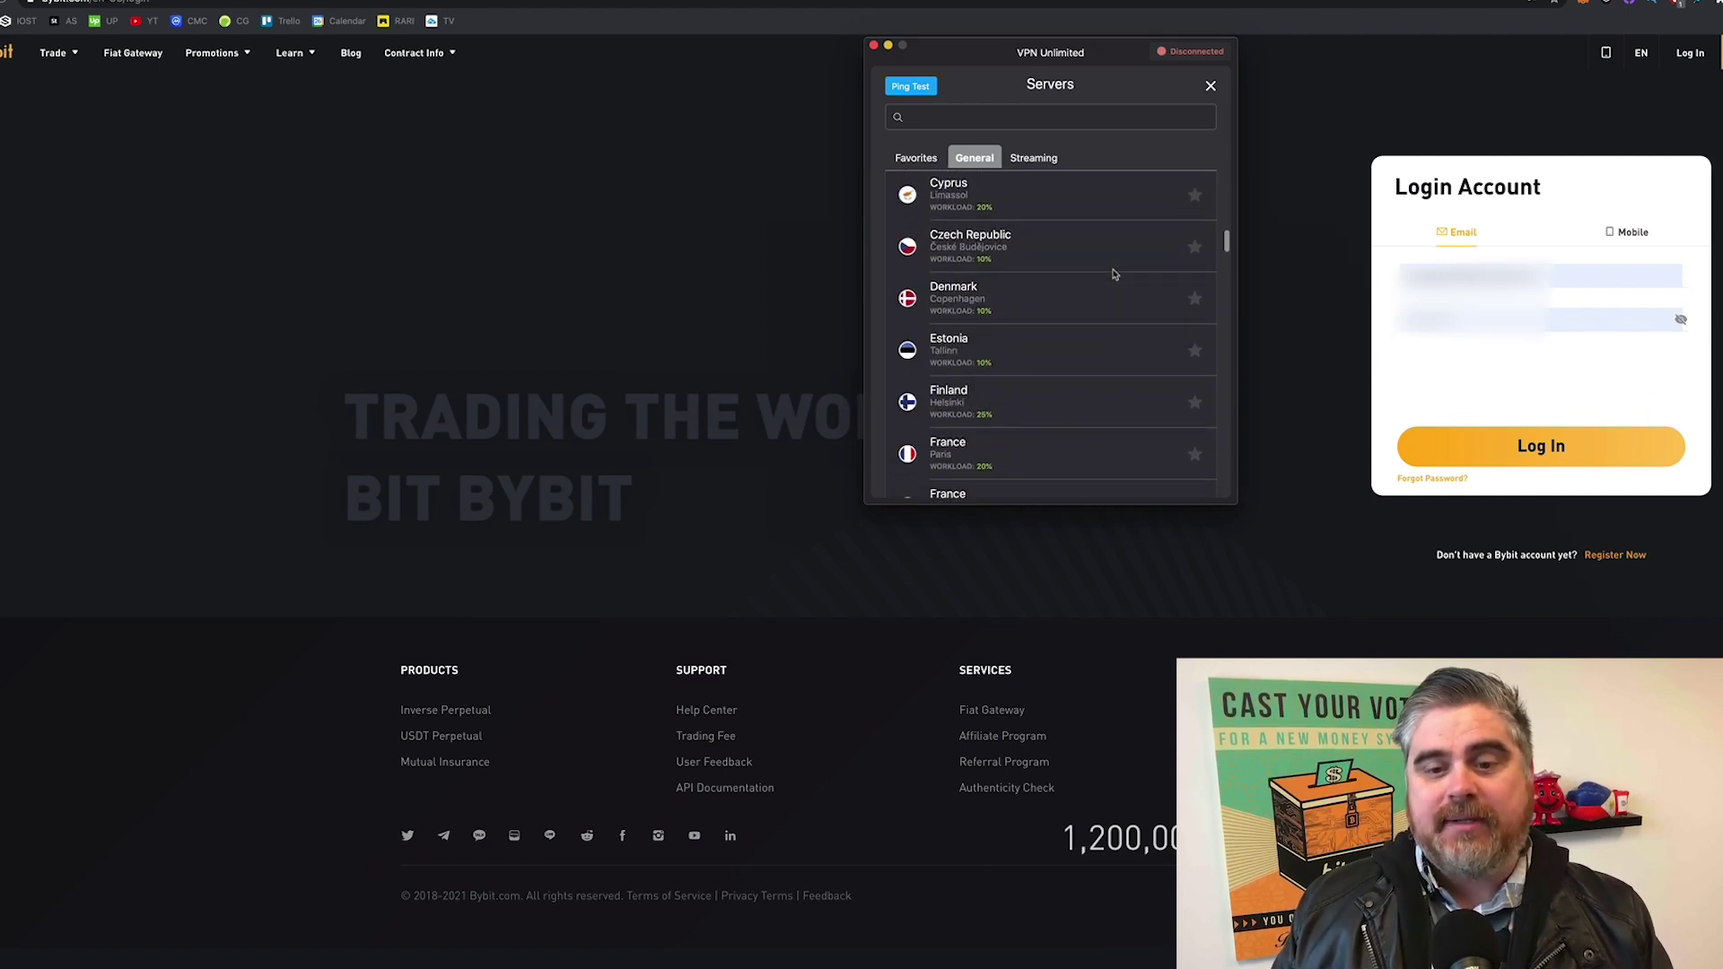
pyautogui.scroll(2, 1114, 273)
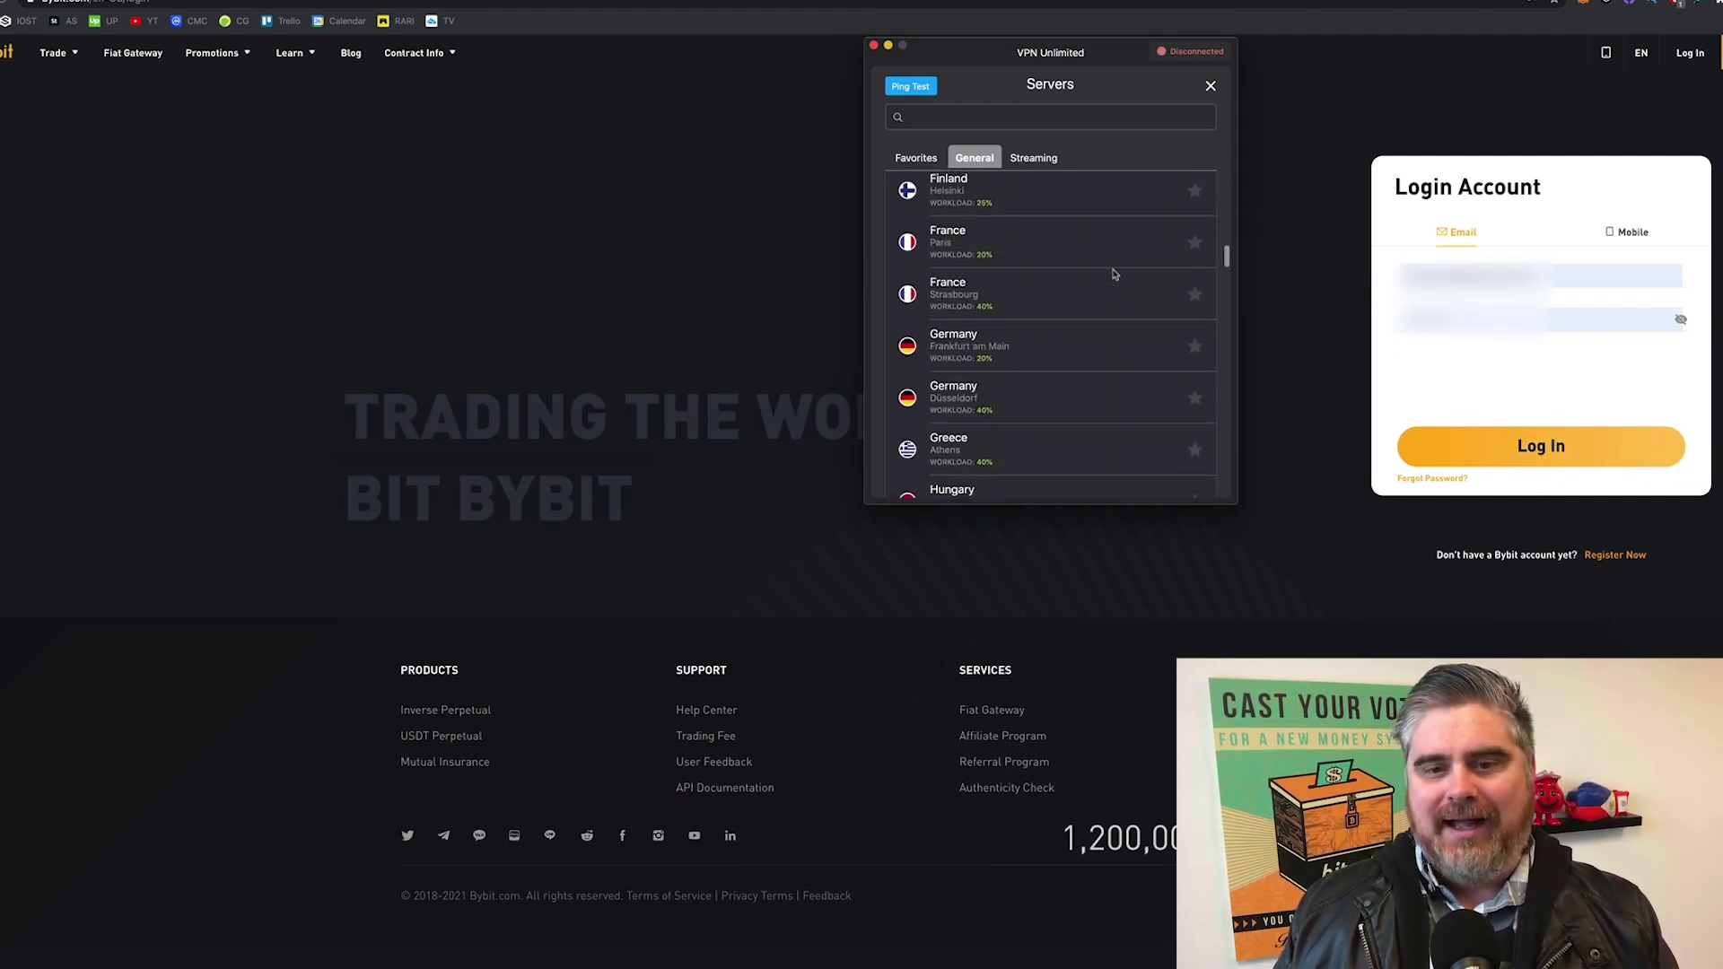
pyautogui.click(1030, 359)
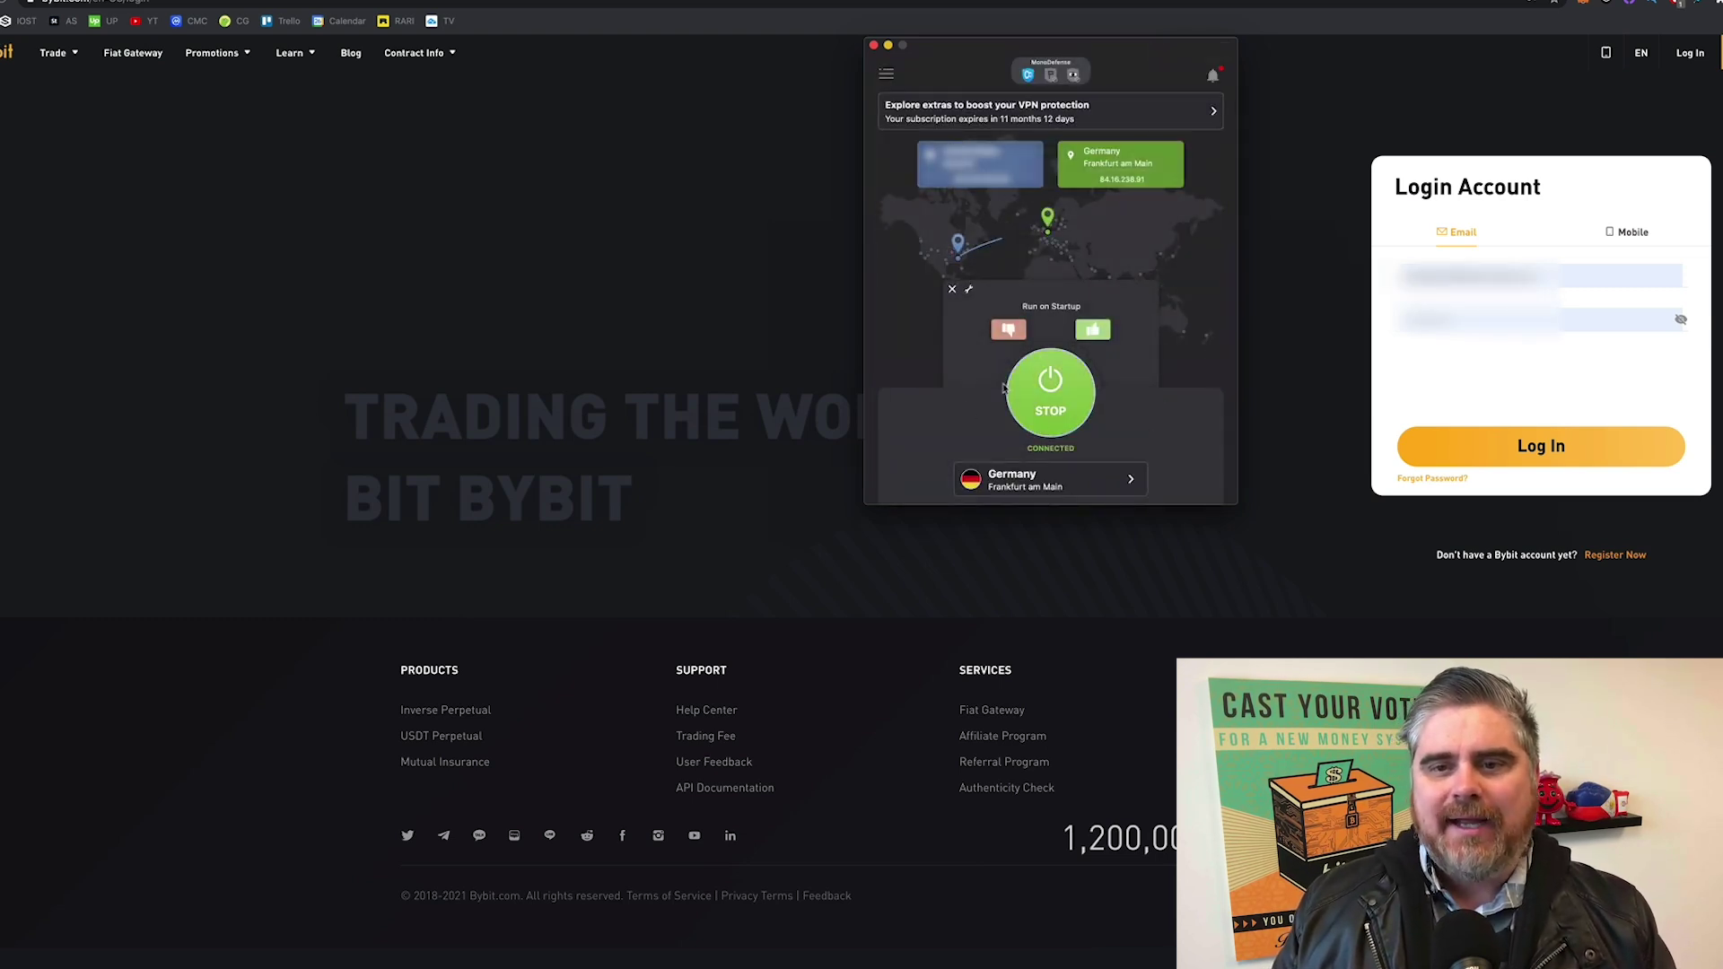
# Step: Close the Run on Startup prompt and the VPN Unlimited window
pyautogui.click(953, 289)
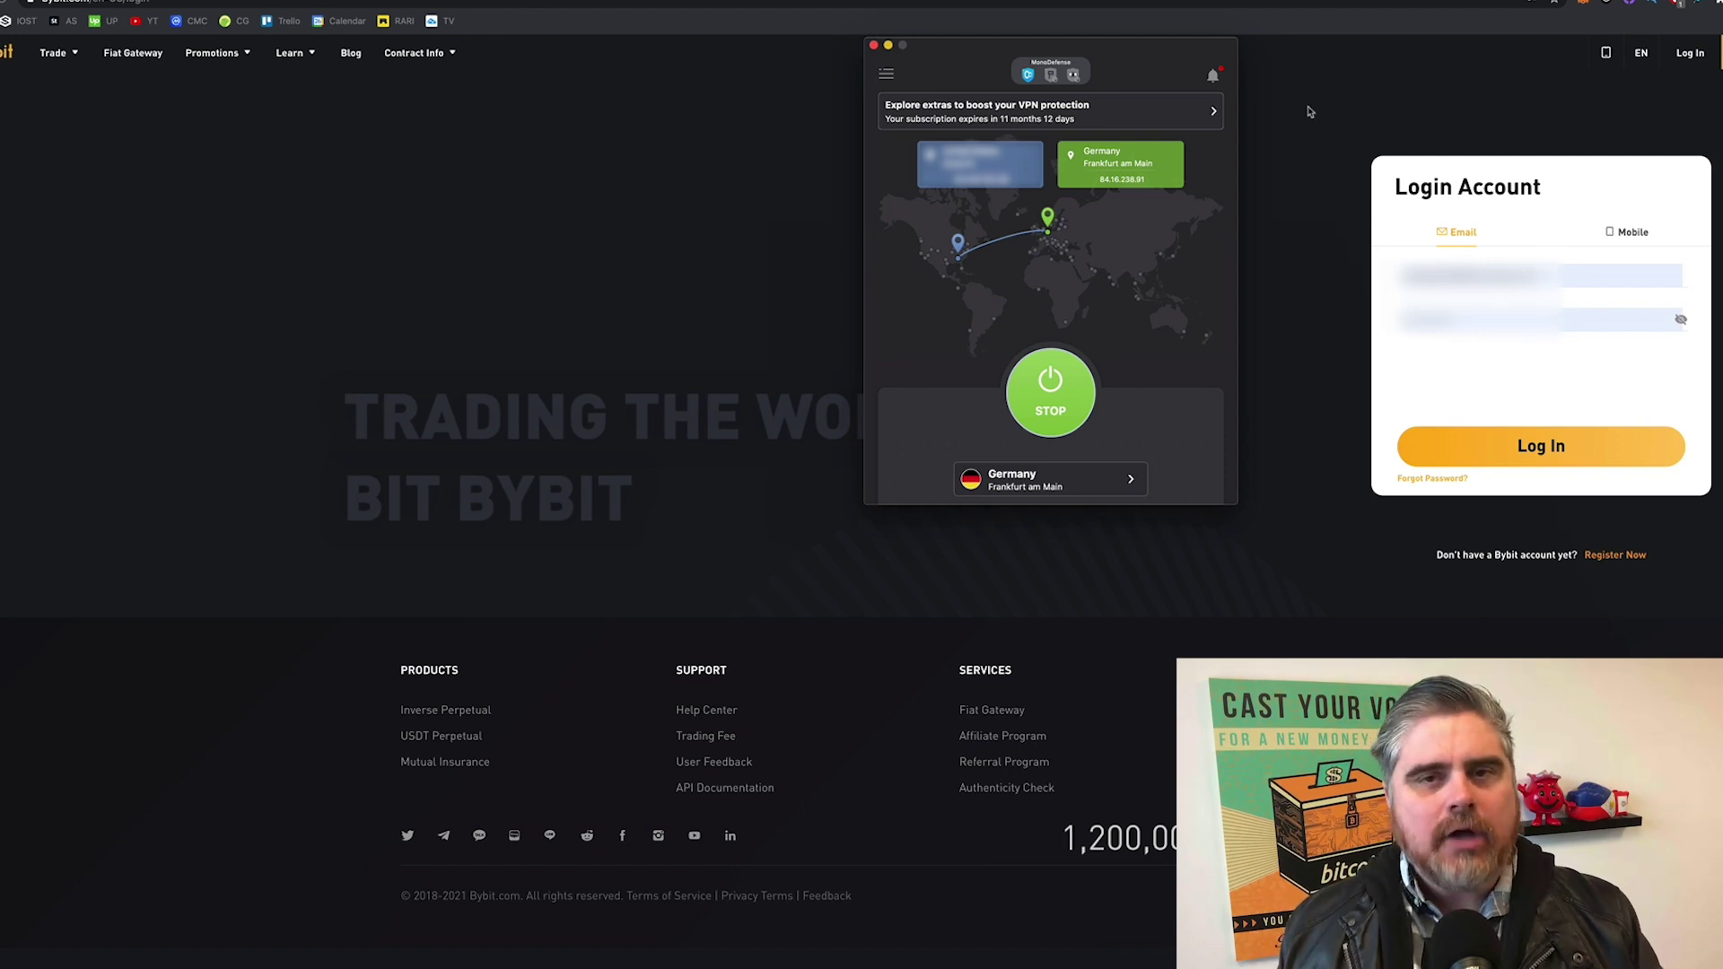
pyautogui.click(1516, 191)
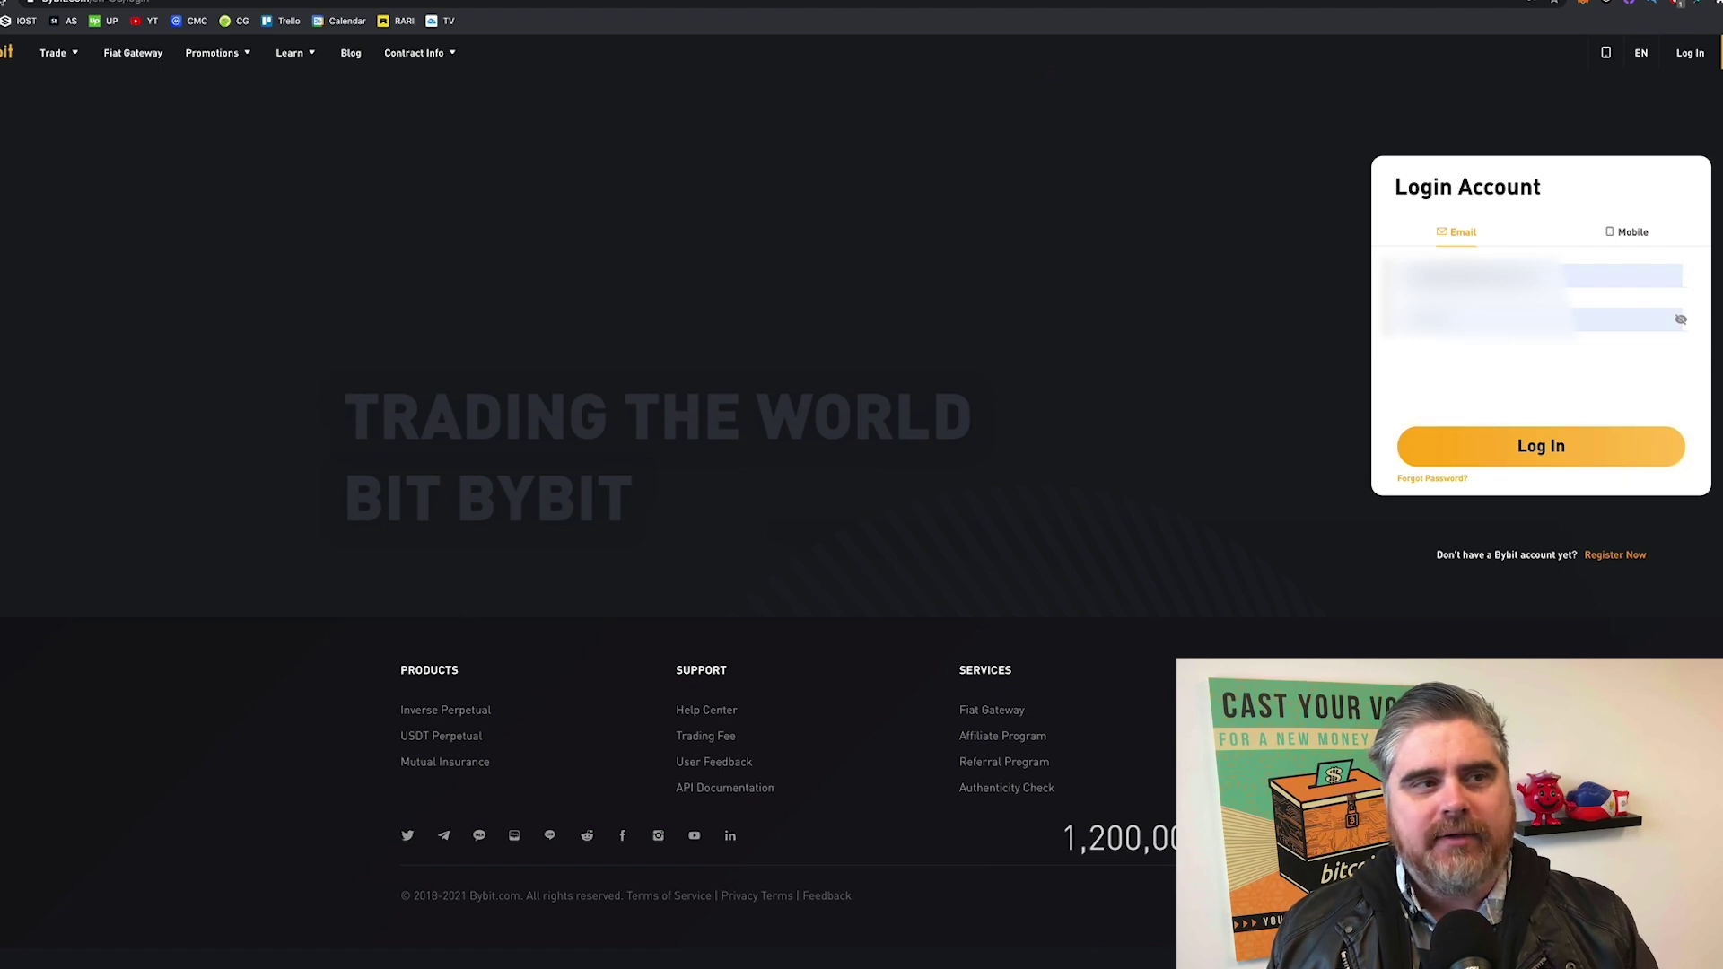
# Step: Reload Bybit, log in again, and solve the slider captcha to reach Google Authenticator verification
pyautogui.click(6, 1)
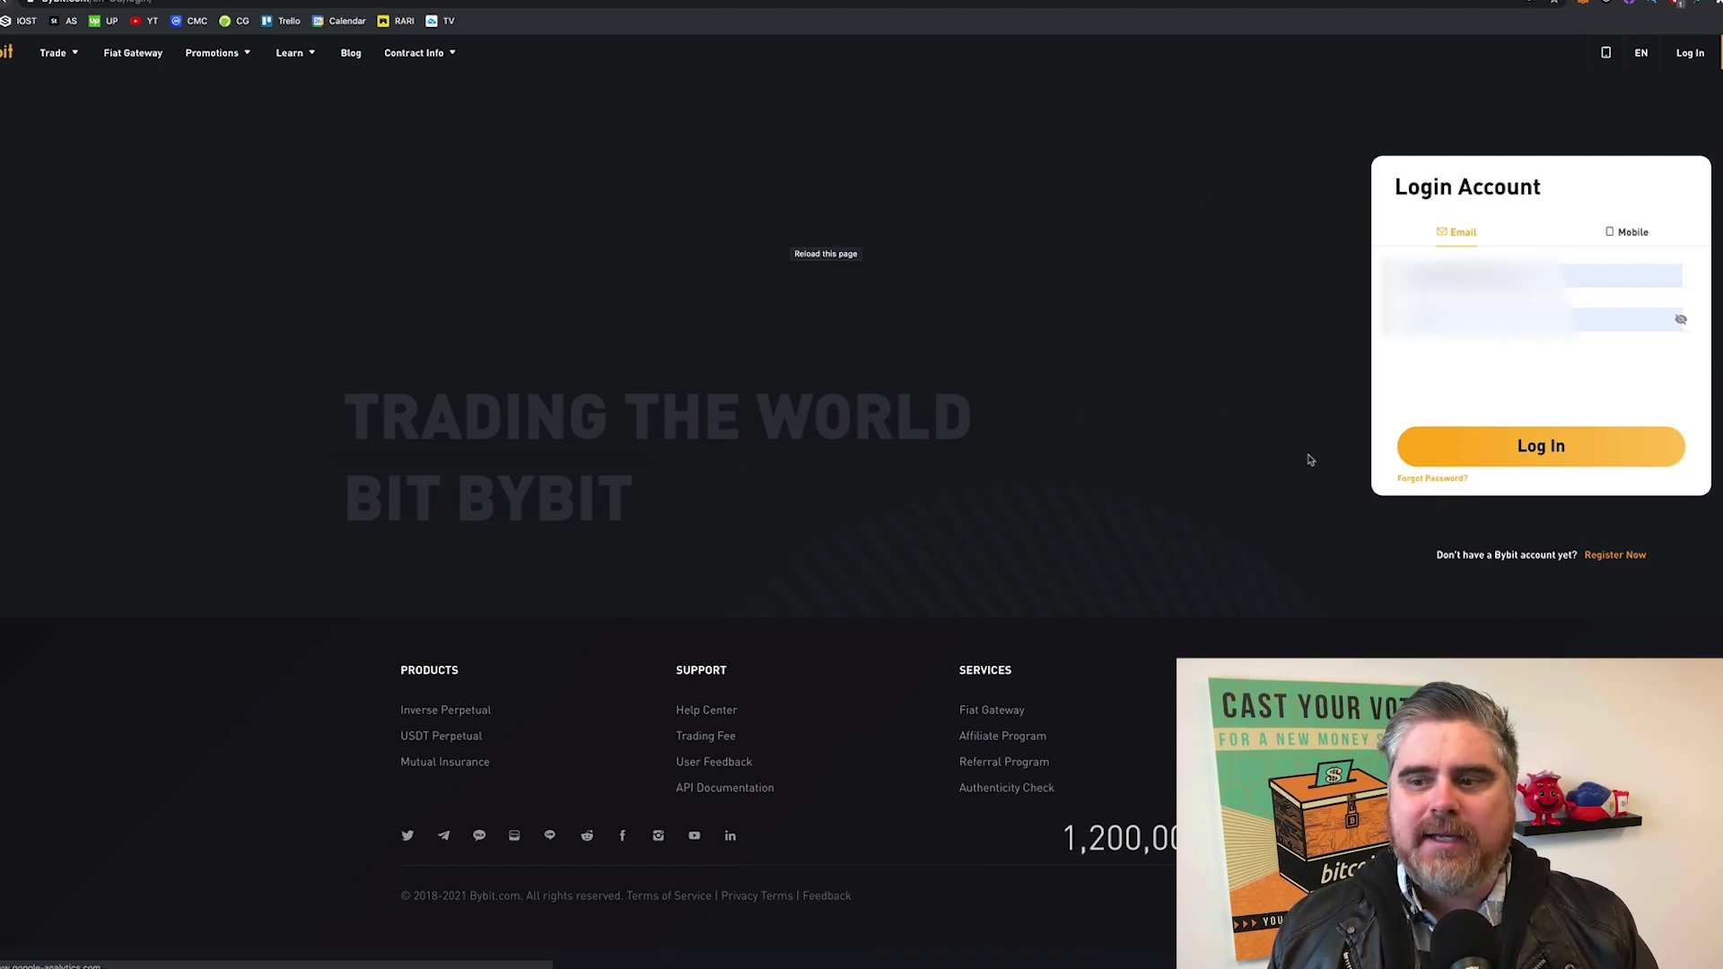
pyautogui.click(1533, 453)
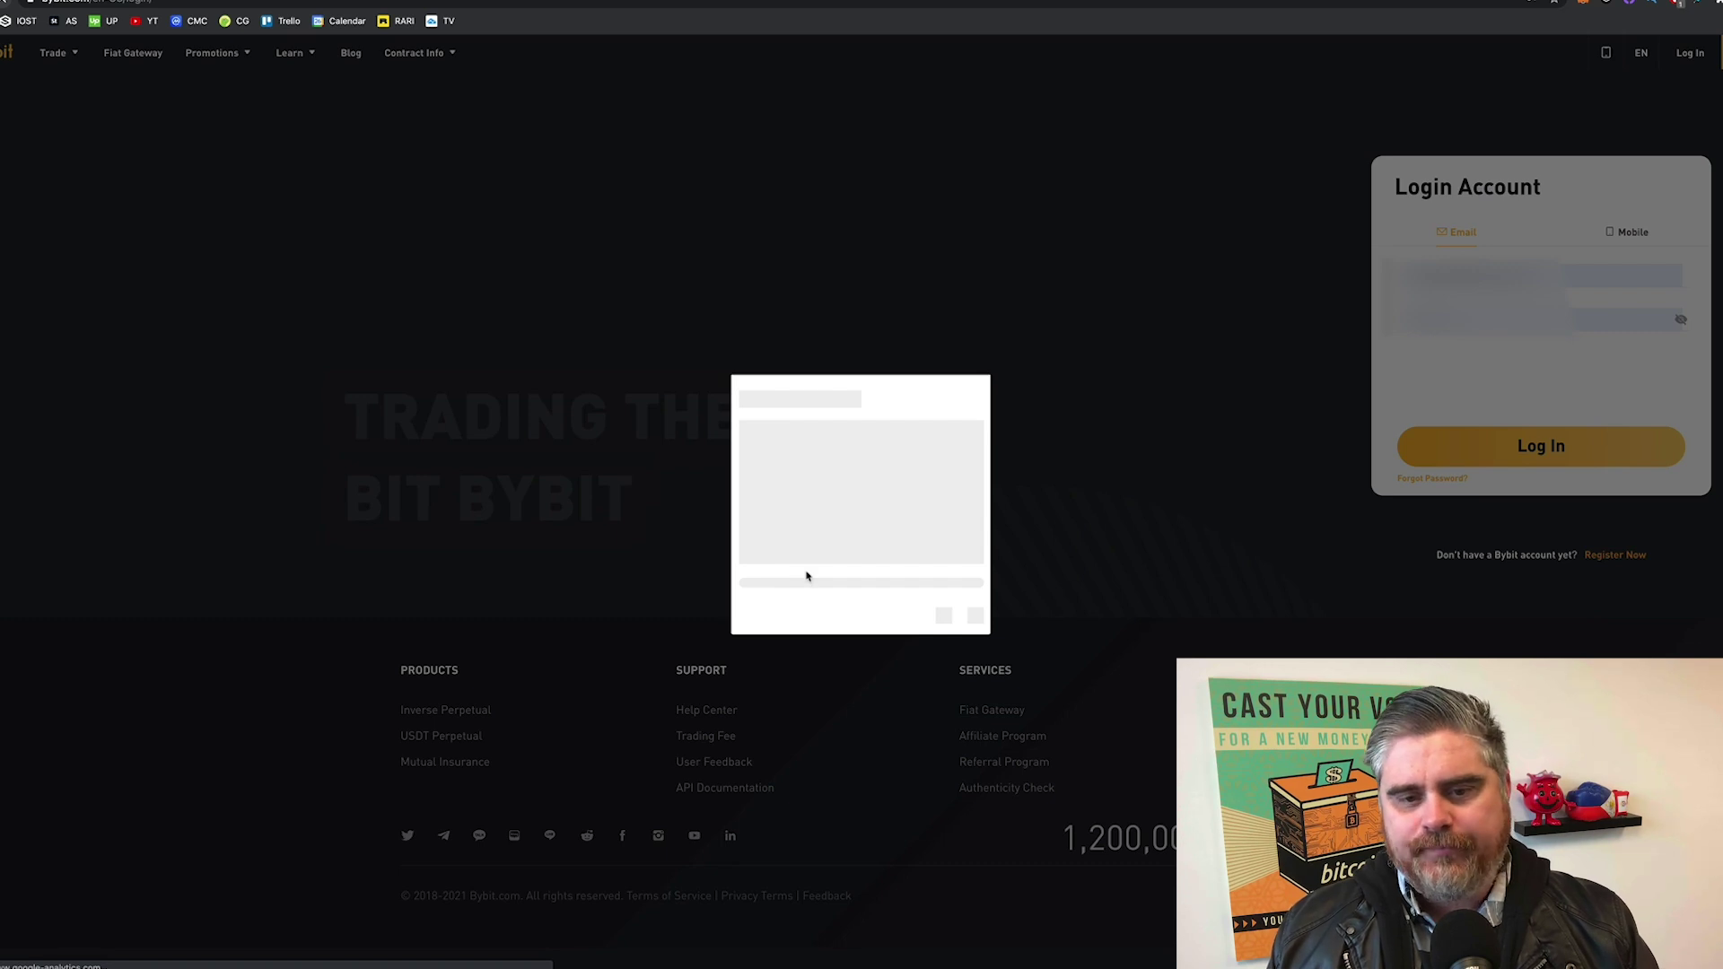
pyautogui.moveTo(761, 584); pyautogui.dragTo(934, 585)
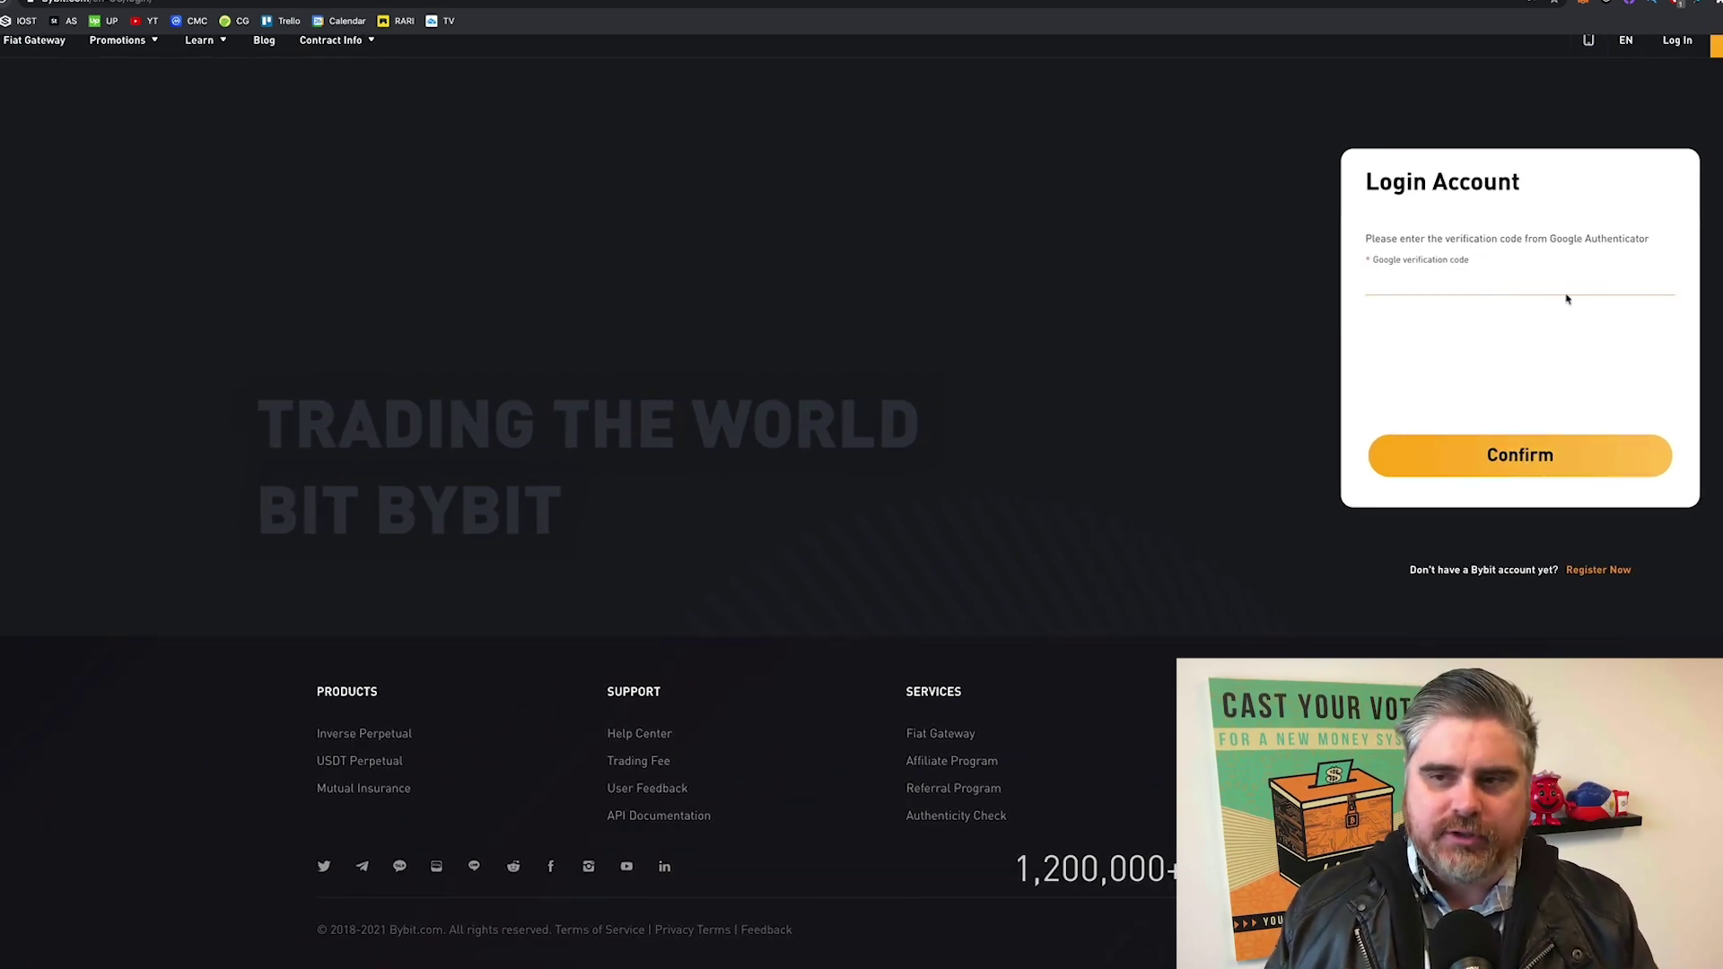
pyautogui.hscroll(-1, 1567, 299)
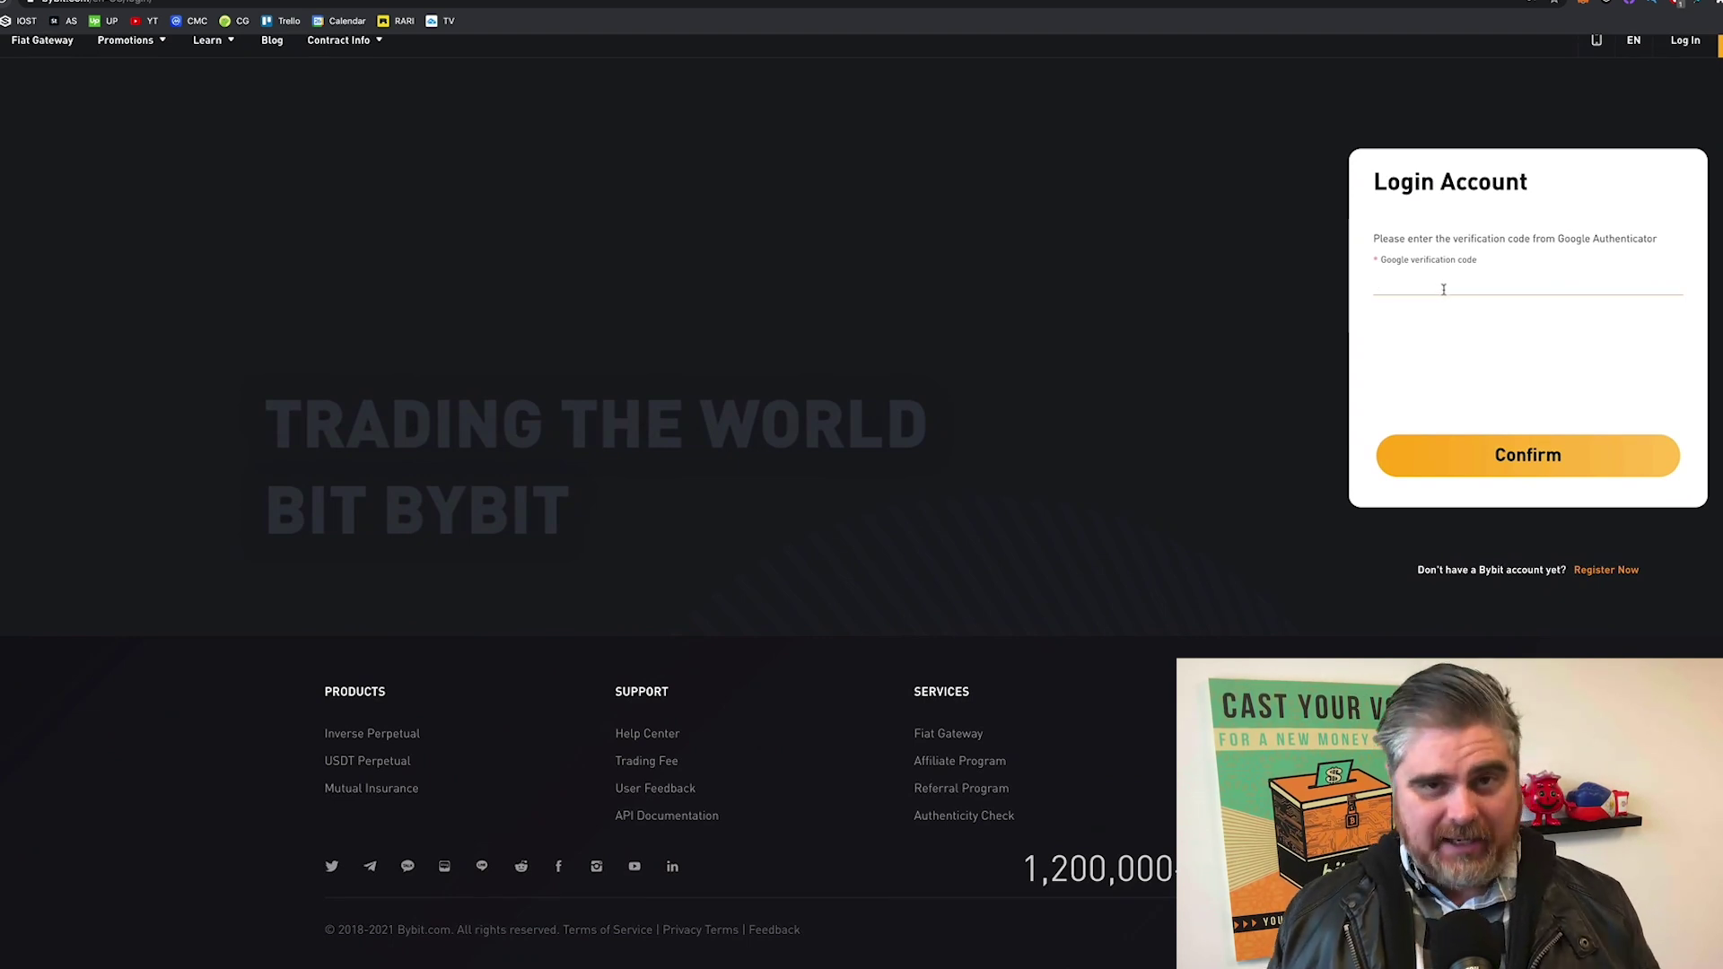